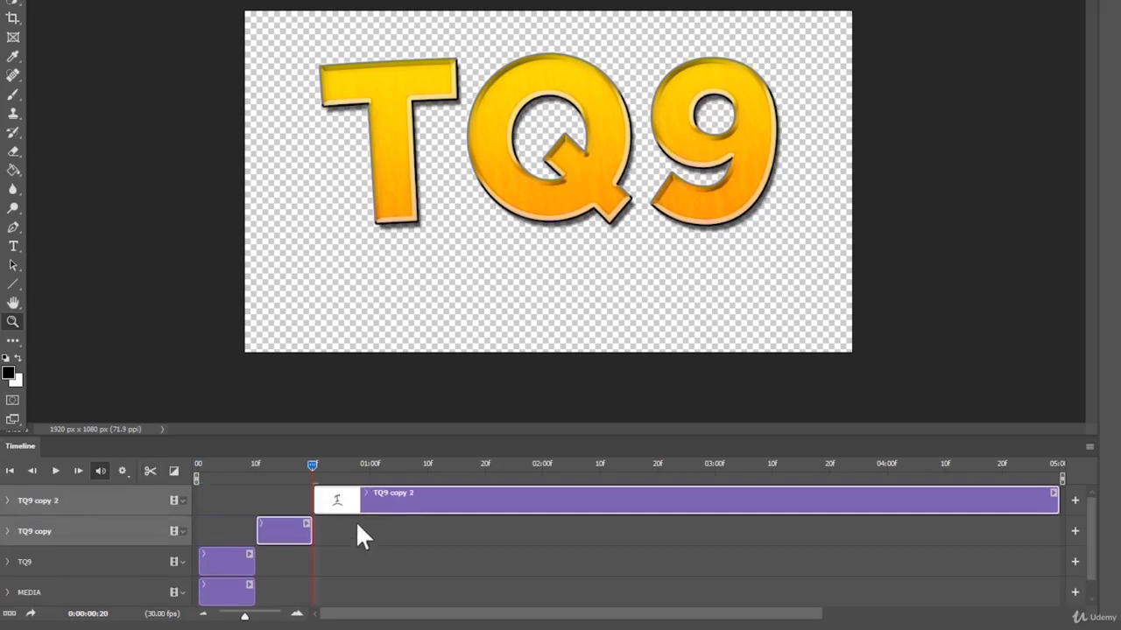
Step: Delete the TQ9 copy 2 clip from the timeline
left_click(368, 546)
left_click(379, 509)
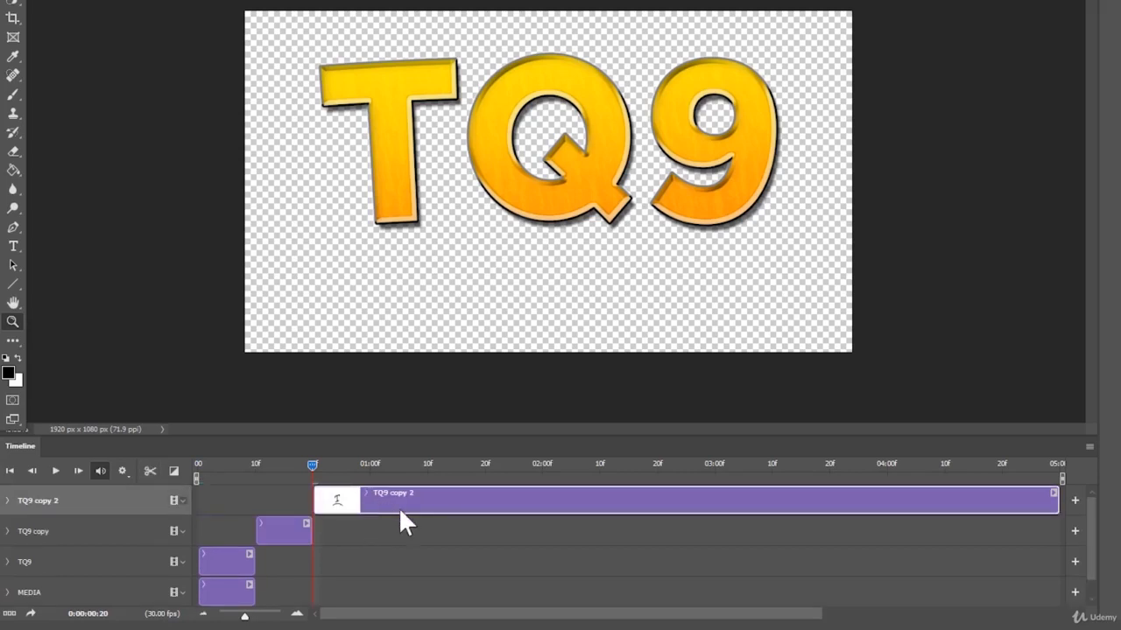
key("Delete")
Step: At frame 14, scale up the TQ9 copy text to span the full canvas width and centre it on the canvas
left_click_drag(309, 466, 275, 486)
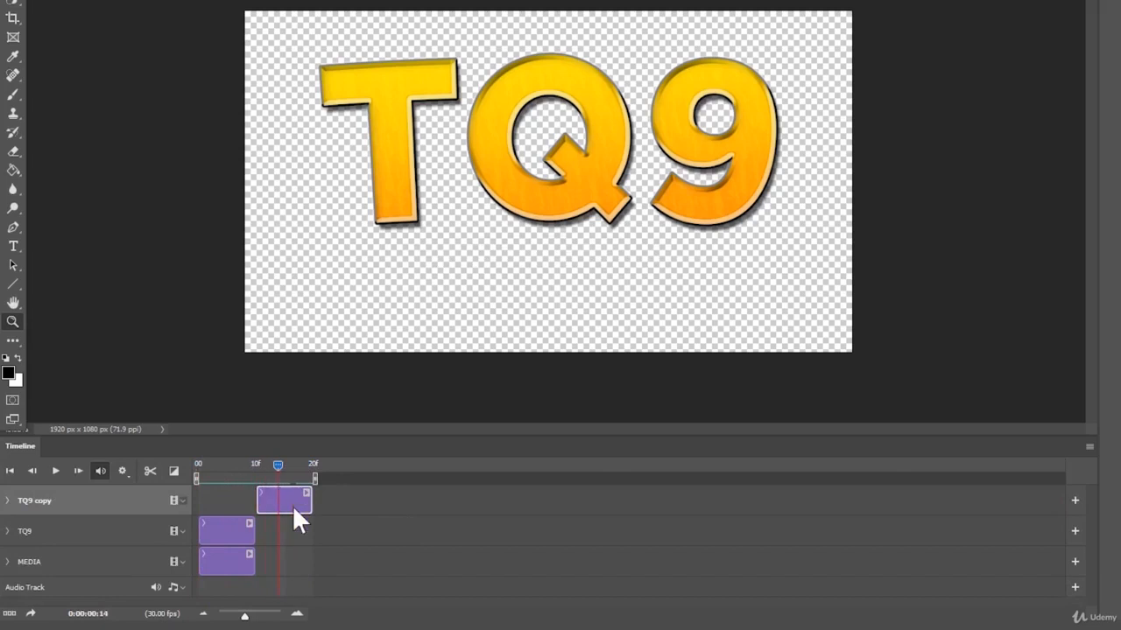
mouse_move(614, 158)
left_mouse_down()
mouse_move(585, 161)
mouse_move(597, 158)
left_mouse_up()
key("v")
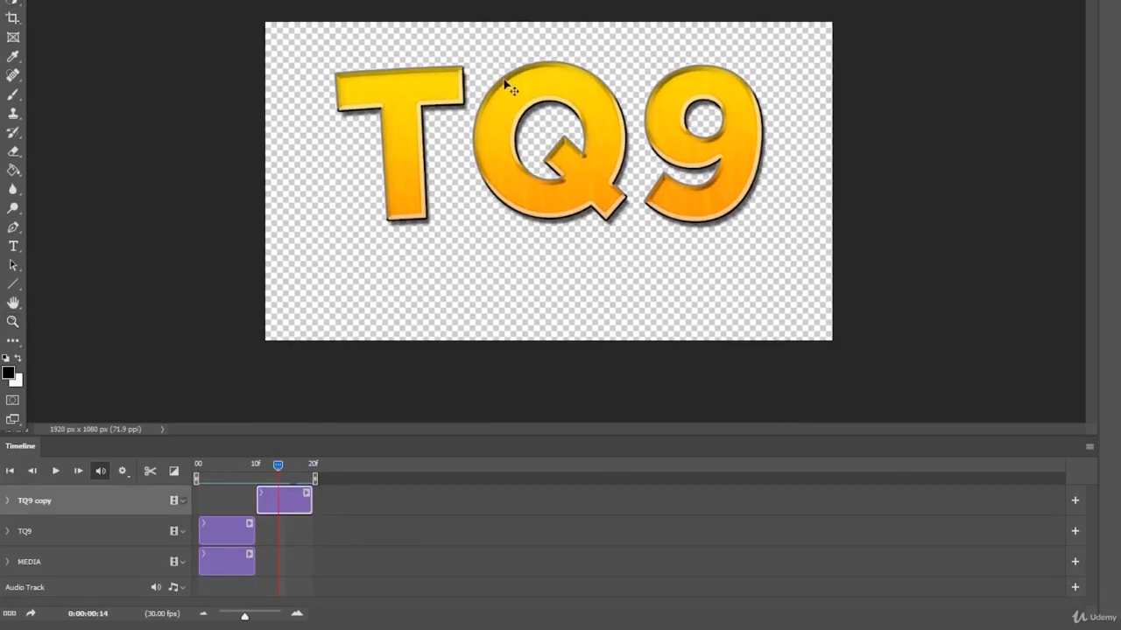
key("ctrl+t")
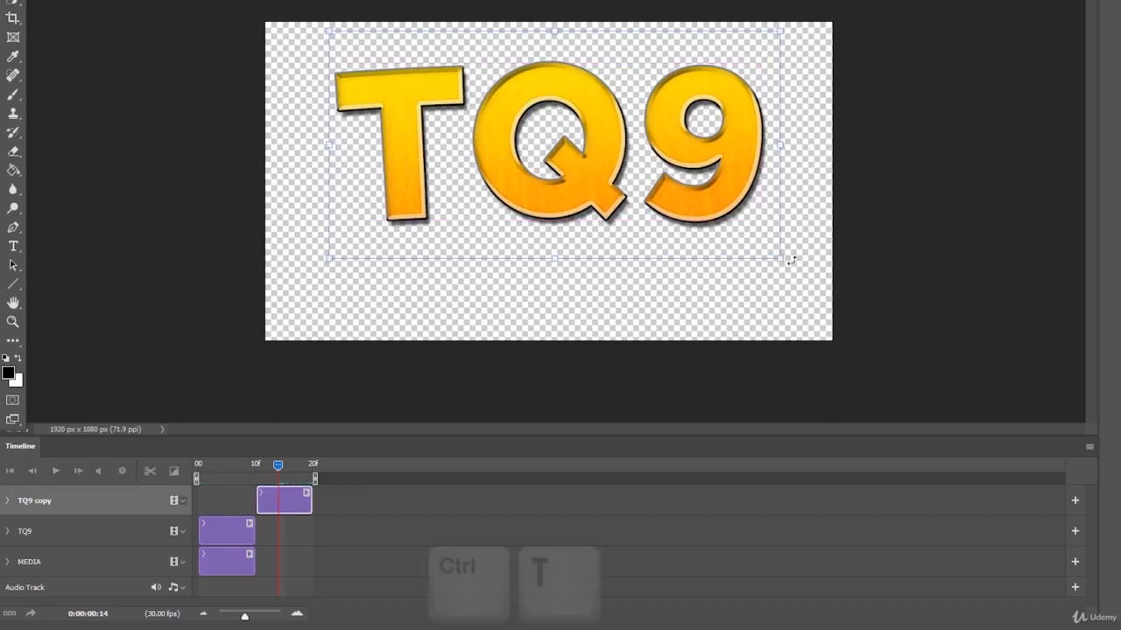
left_click_drag(750, 224, 743, 257)
left_click_drag(785, 297, 824, 349)
left_click_drag(322, 66, 277, 28)
left_click_drag(556, 123, 558, 123)
key("Return")
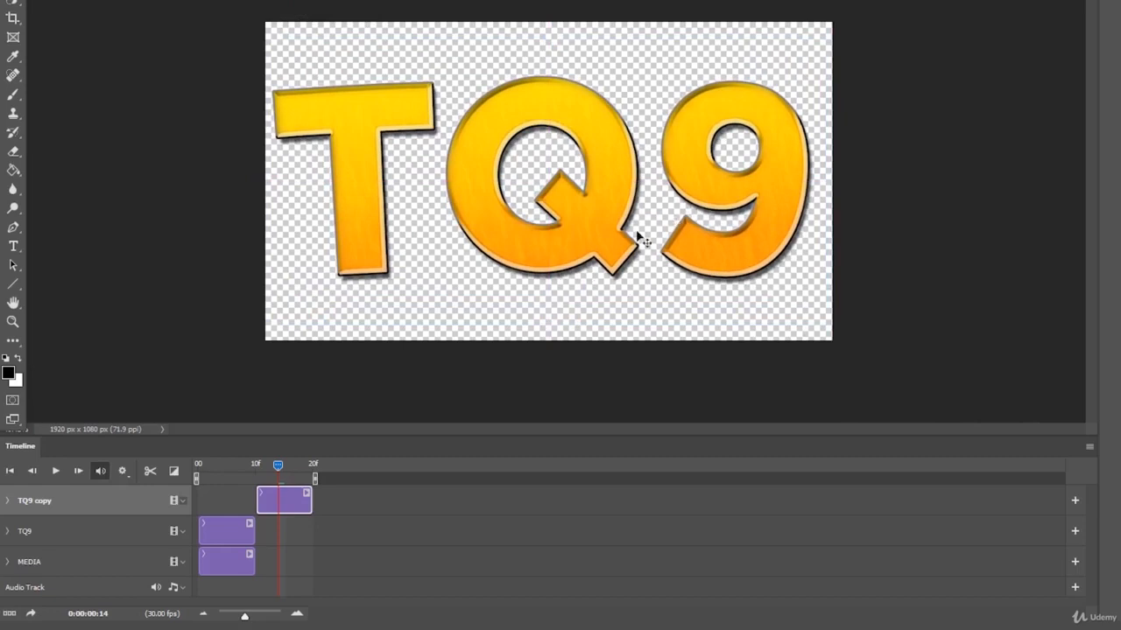
Step: Nudge the enlarged TQ9 text slightly to the right with a free transform and apply it
key("ctrl+t")
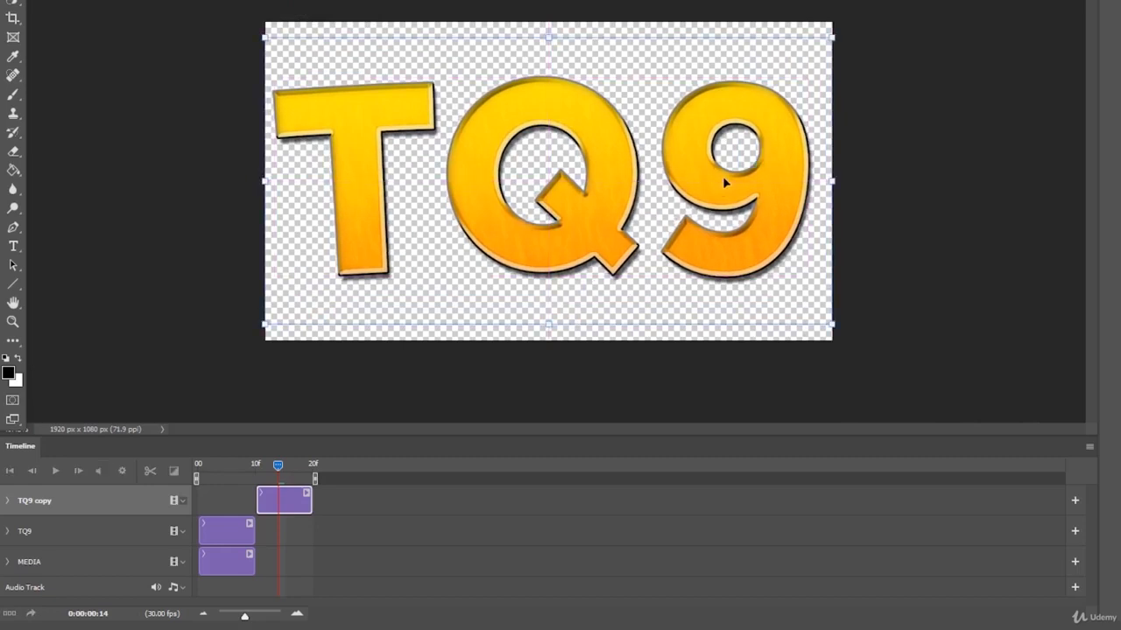
key("Right")
key("Right")
key("Right")
key("Right")
key("Right")
key("Right")
key("Right")
key("Right")
key("Right")
key("Right")
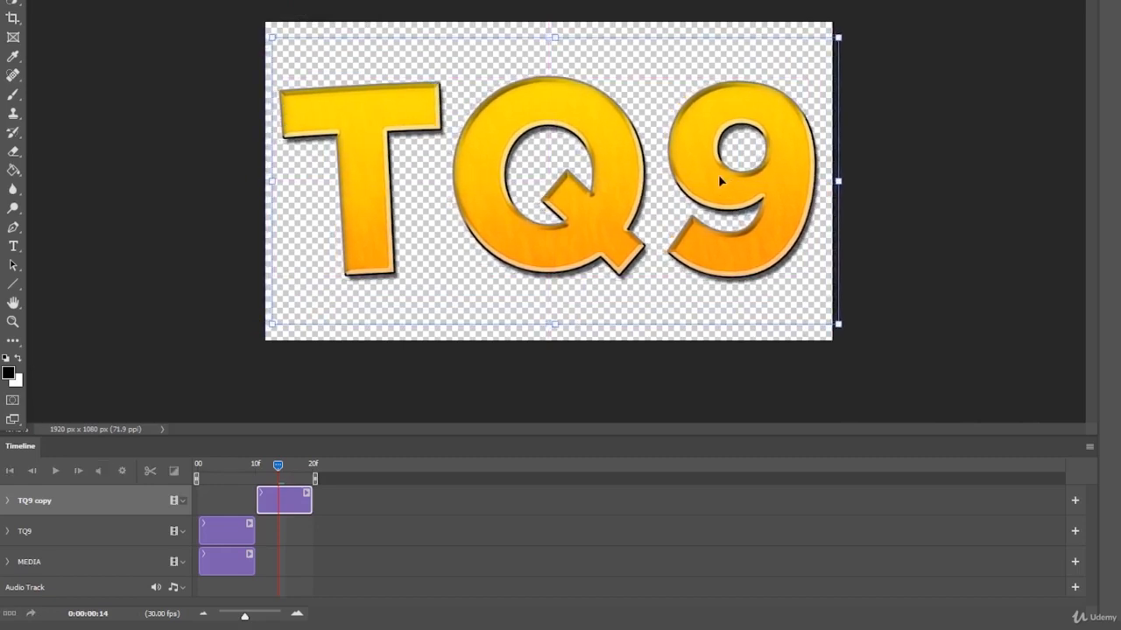
key("Return")
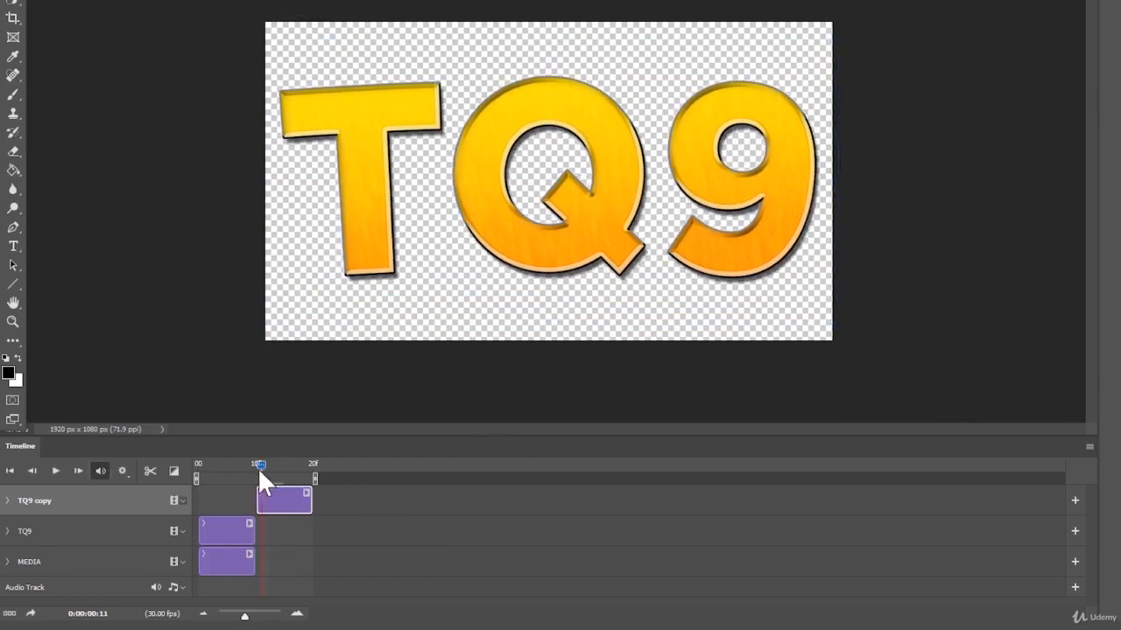
Step: Play the animation from the first frame to check the switch to the enlarged TQ9 text
left_click_drag(259, 471, 243, 487)
key("space")
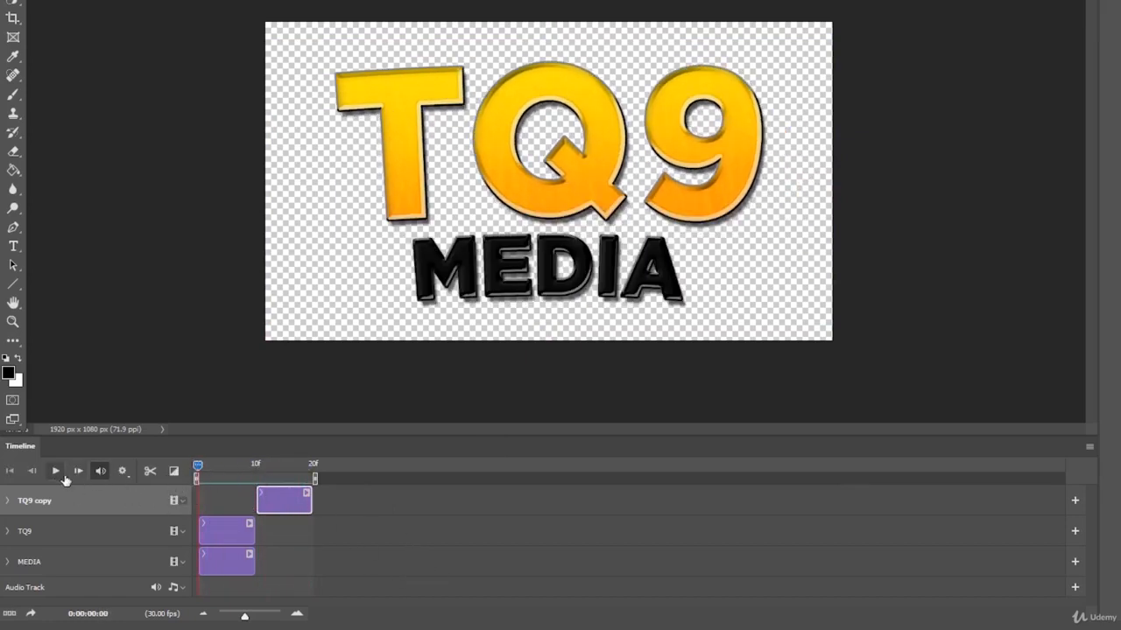
left_click(55, 472)
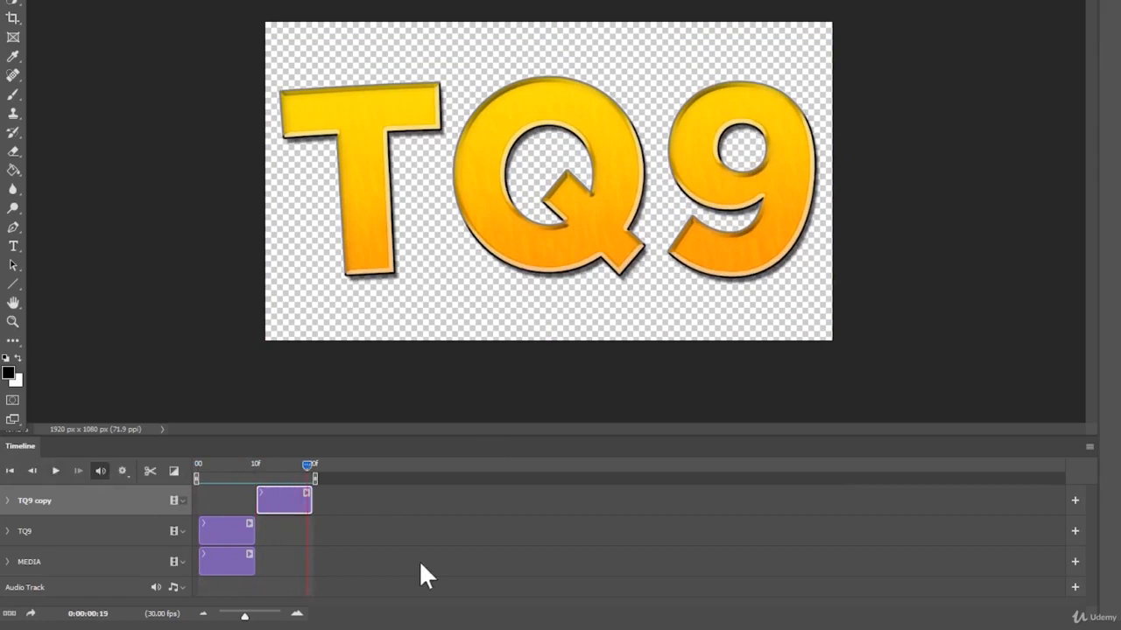
Step: Duplicate the TQ9 and MEDIA clips and place the copies at 20f, directly after the TQ9 copy clip
left_click(233, 533)
left_click(231, 561, "shift")
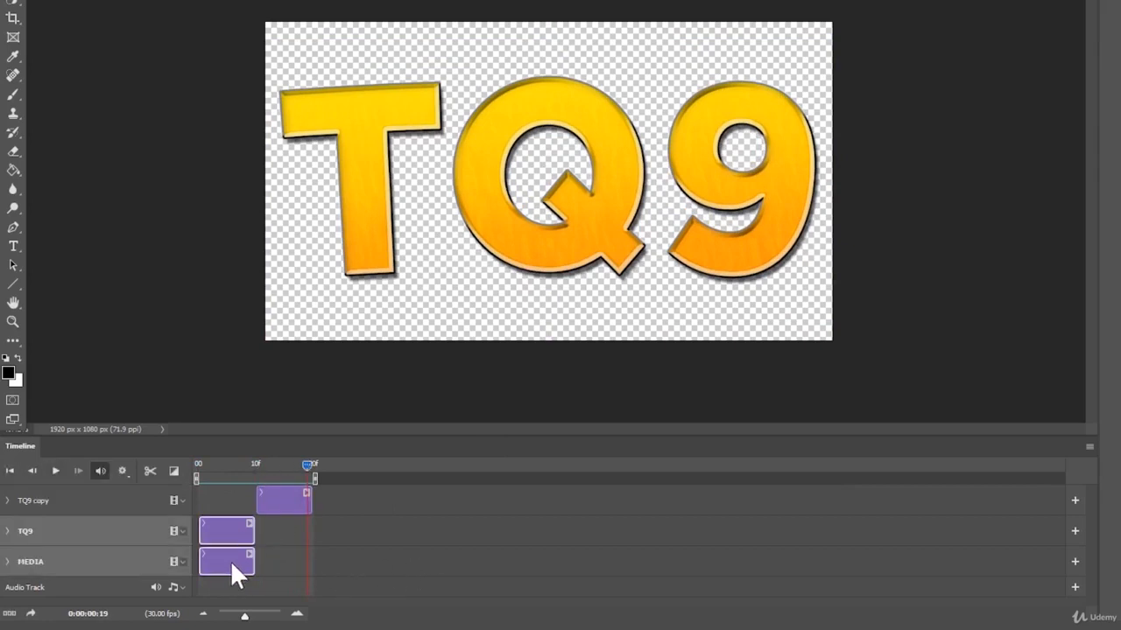
key("ctrl+c")
key("ctrl+v")
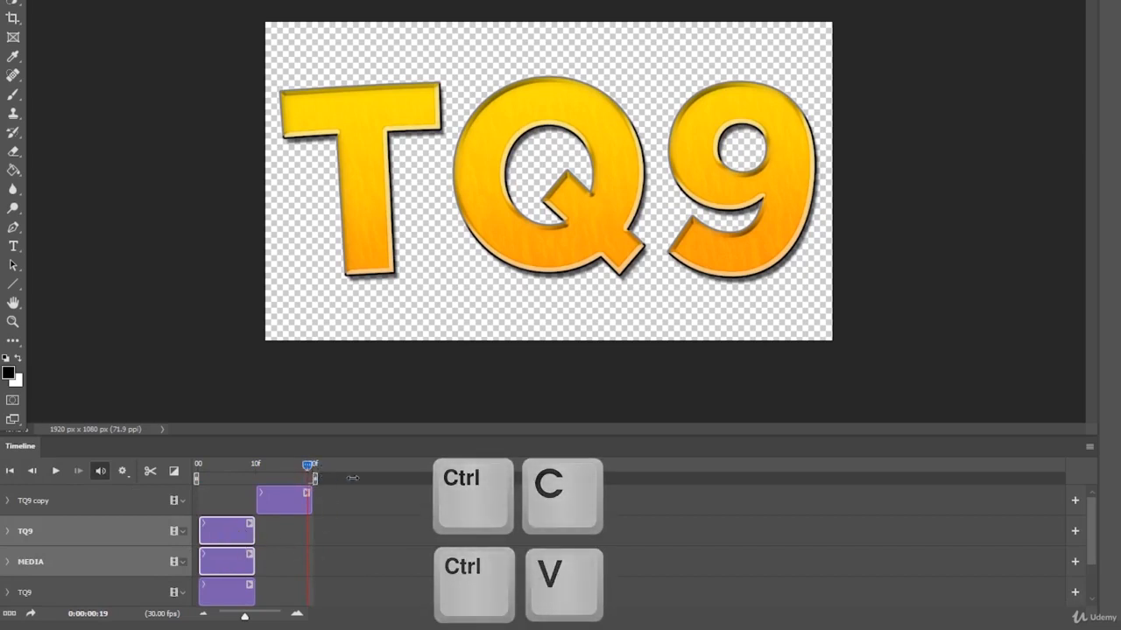
left_click_drag(236, 532, 346, 532)
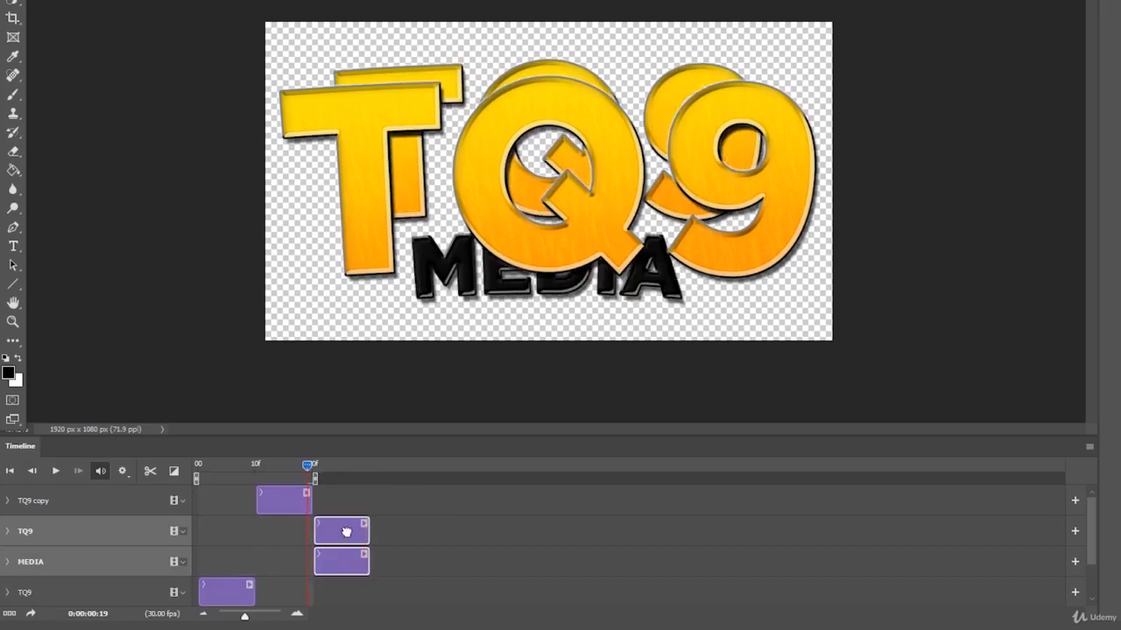
left_click(297, 616)
left_click(297, 616)
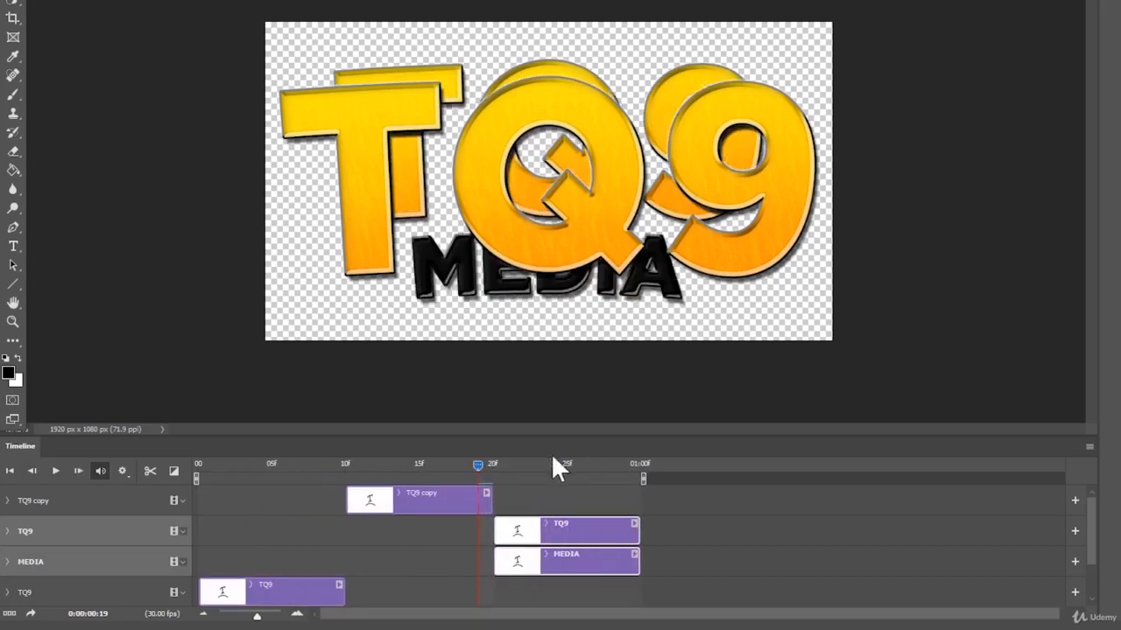
Step: Play the one-second sequence from its first frame
left_click_drag(485, 465, 229, 466)
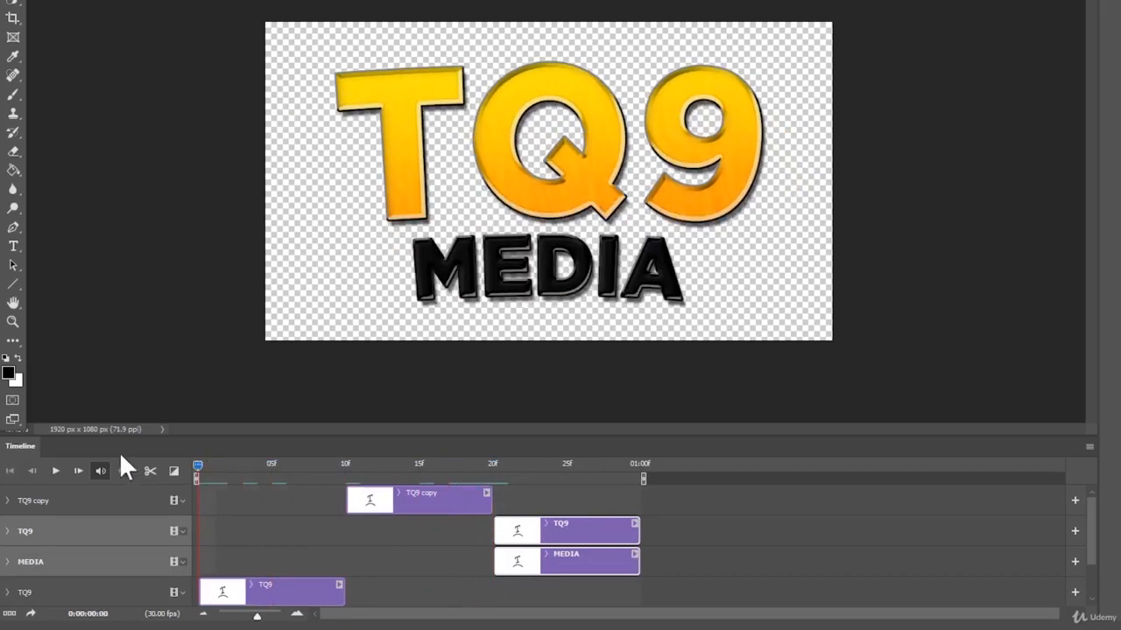
left_click(60, 472)
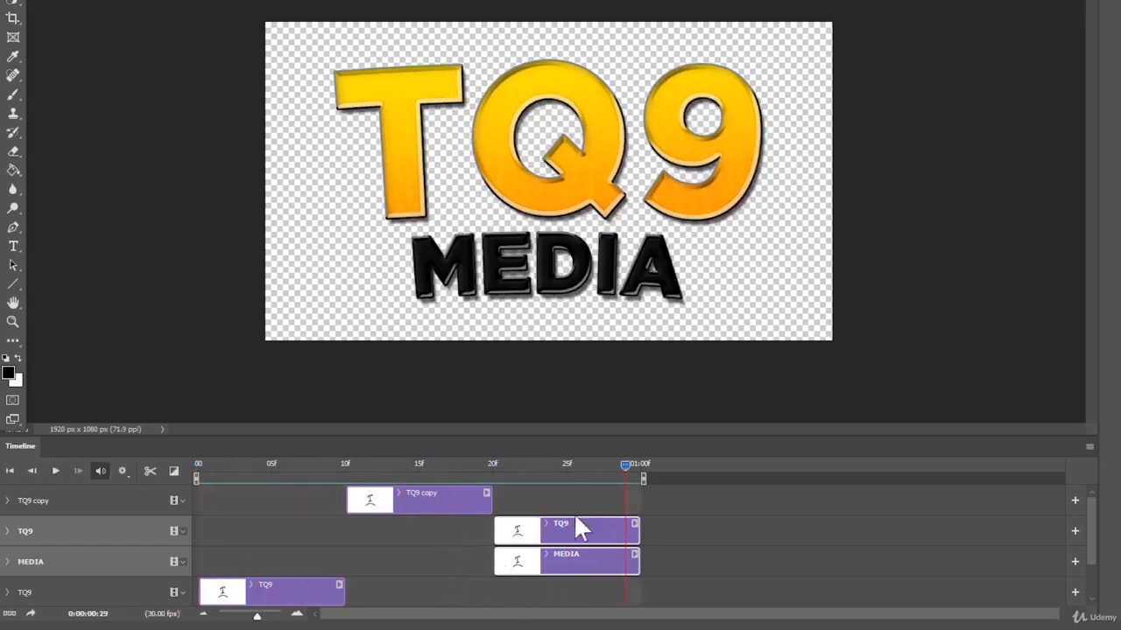
Step: Duplicate the TQ9 copy clip and place the copy at 01:00f, after the second TQ9 and MEDIA pair
left_click_drag(257, 615, 249, 617)
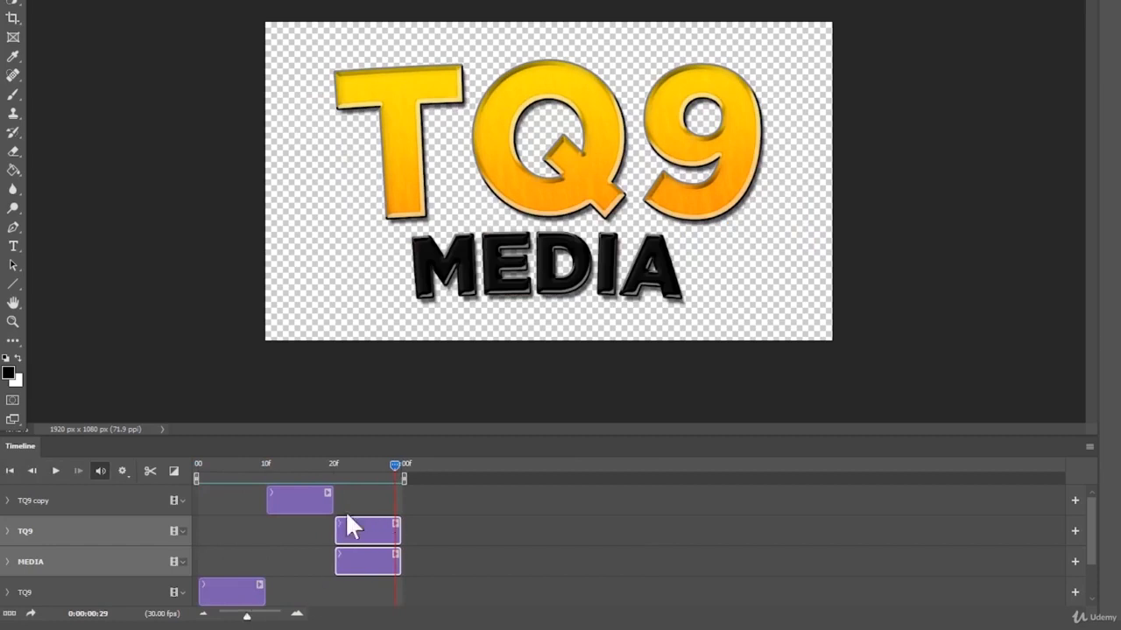
left_click(294, 503)
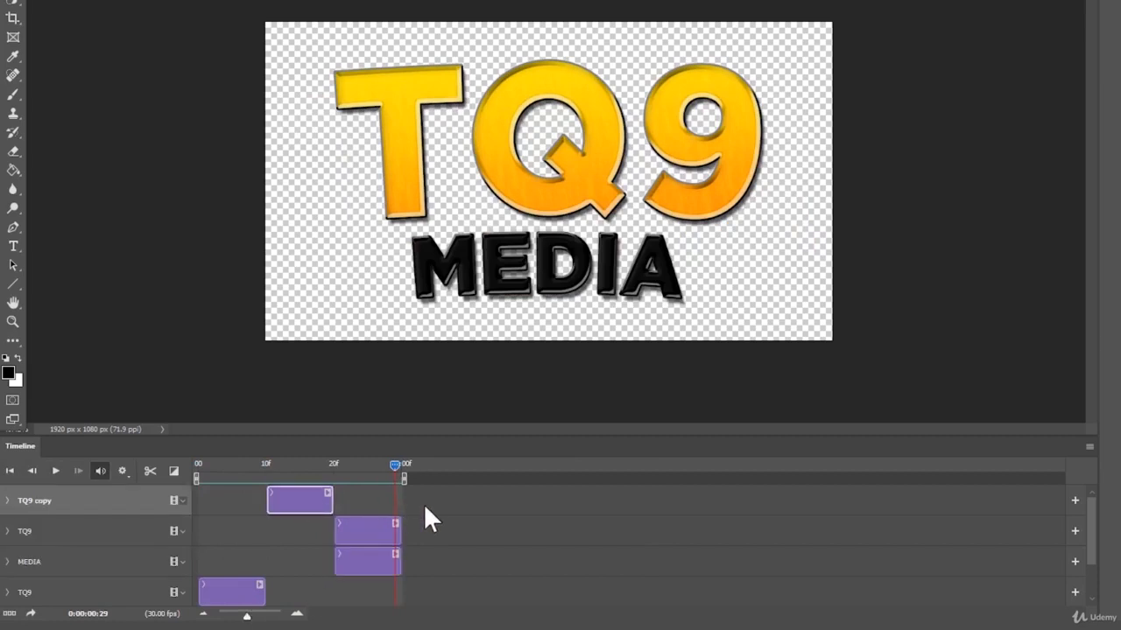
key("ctrl+c")
key("ctrl+v")
left_click_drag(228, 499, 343, 501)
left_click_drag(428, 510, 438, 511)
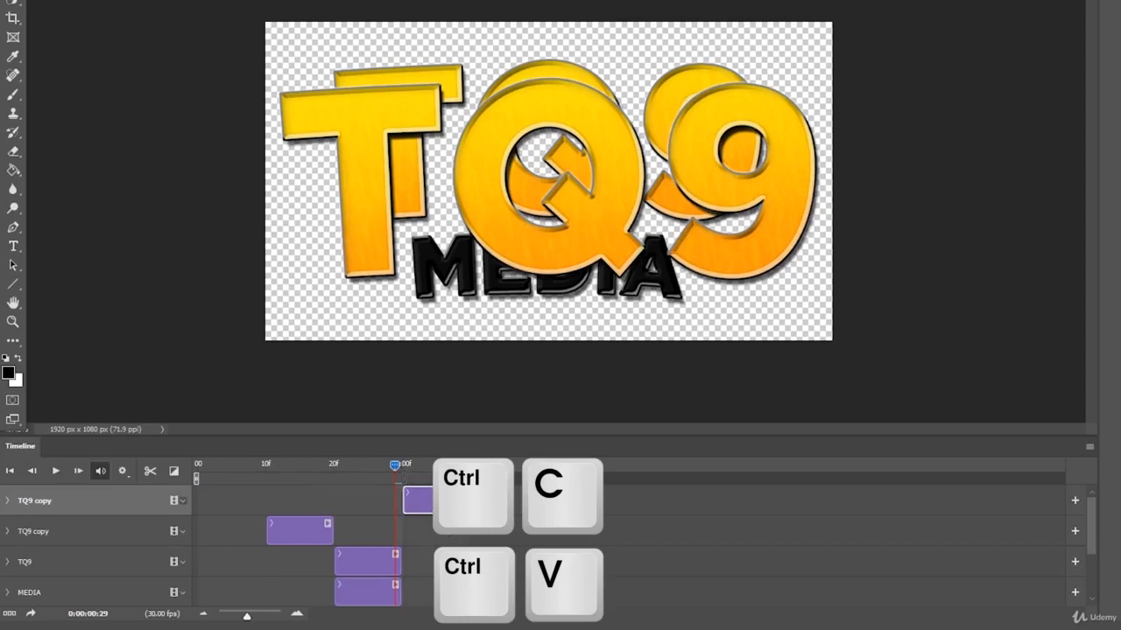
left_click(492, 536)
left_click(429, 499)
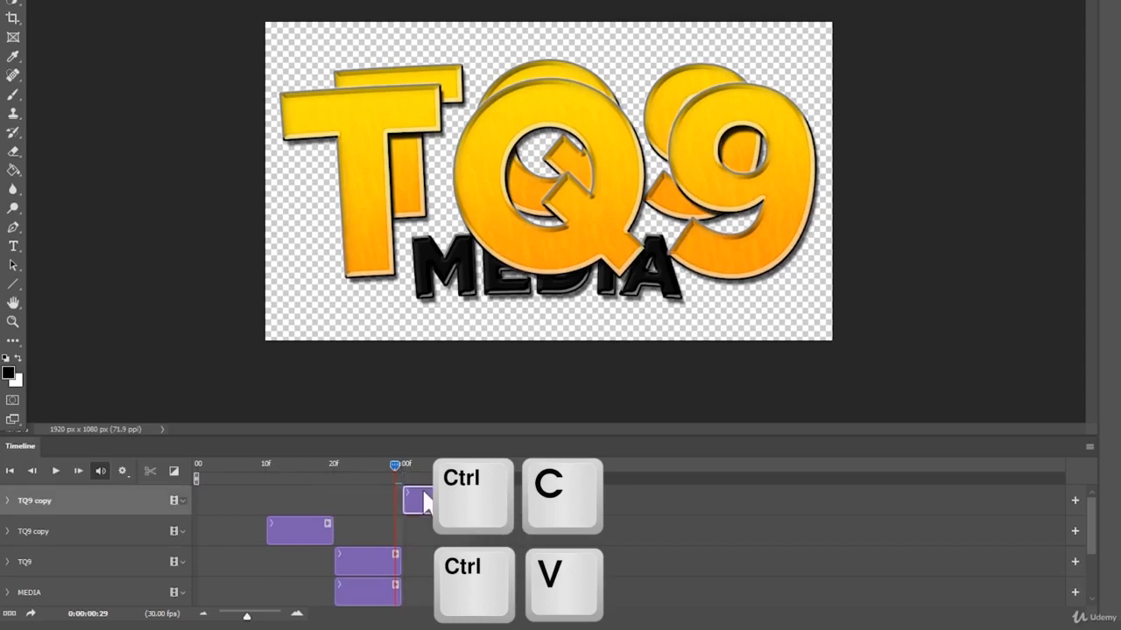
Step: Duplicate the TQ9, MEDIA and TQ9 copy clips together and place the copies from 01:10f to 02:00f
left_click(134, 560, "shift")
left_click(133, 588, "shift")
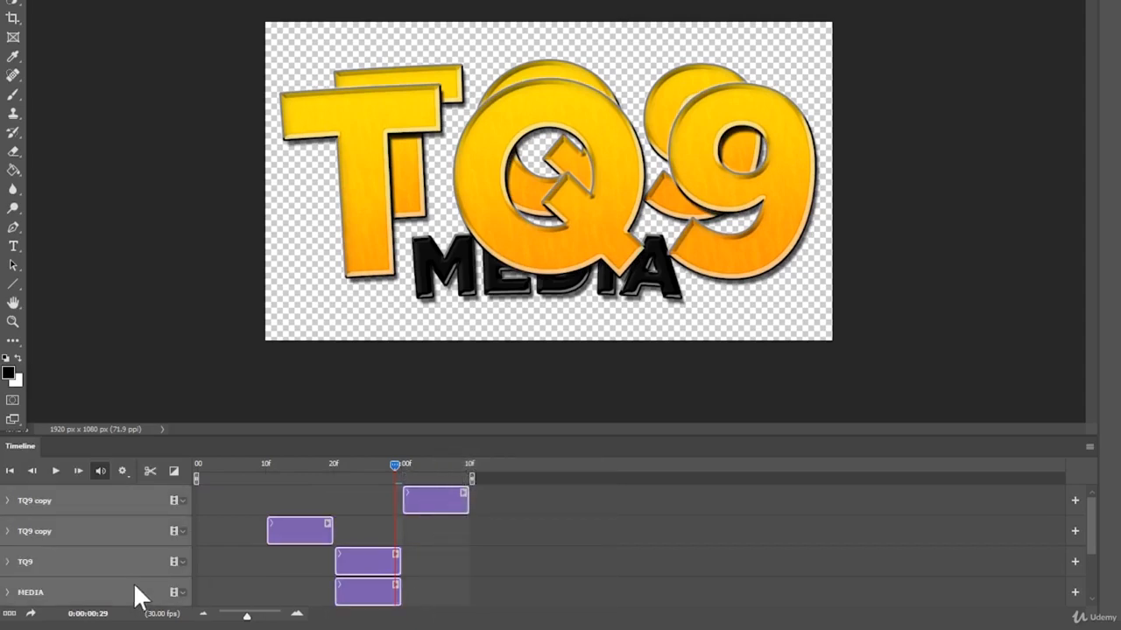
left_click(138, 530, "ctrl")
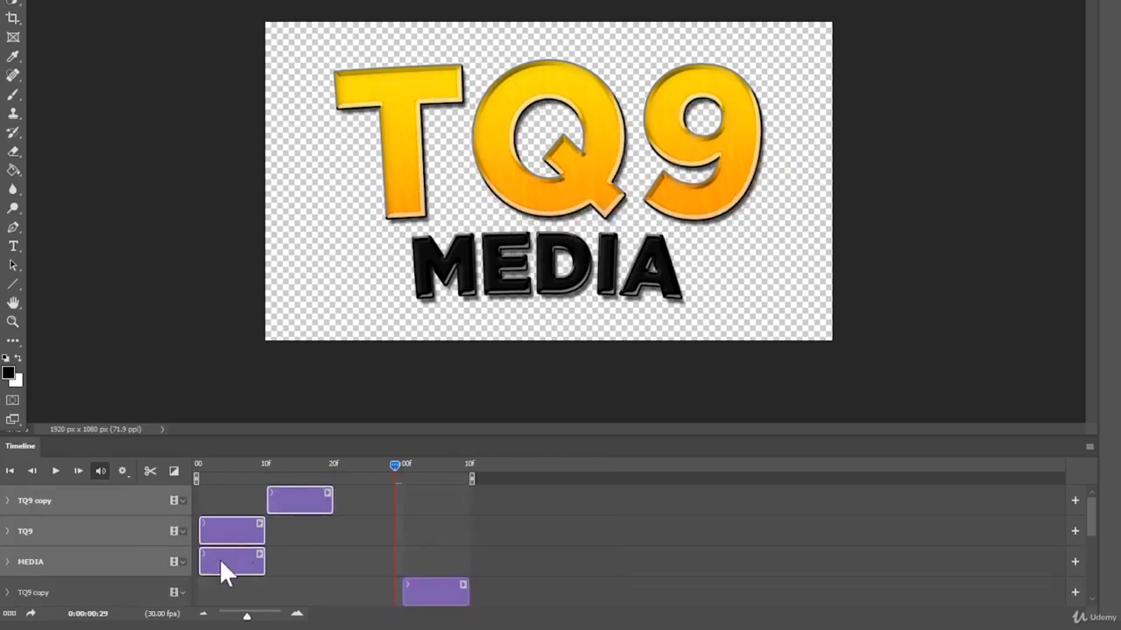
left_click_drag(219, 557, 499, 567)
Step: Play the two-second animation from the start and review how the staggered clips follow one another across the tracks
left_click_drag(396, 464, 98, 481)
key("space")
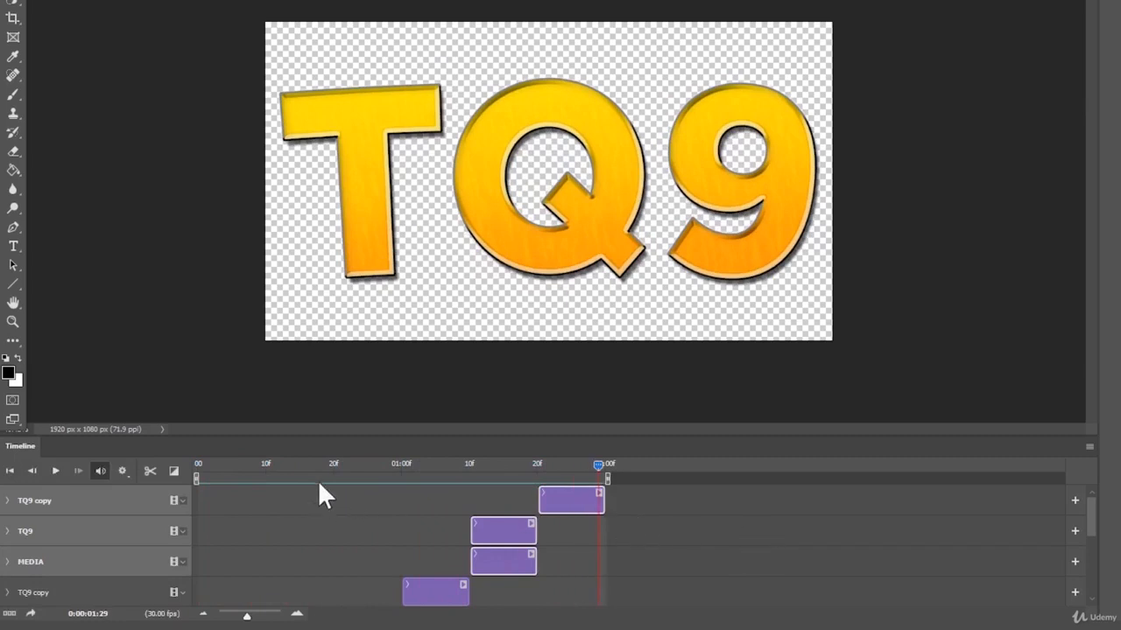
left_click_drag(306, 468, 108, 485)
key("space")
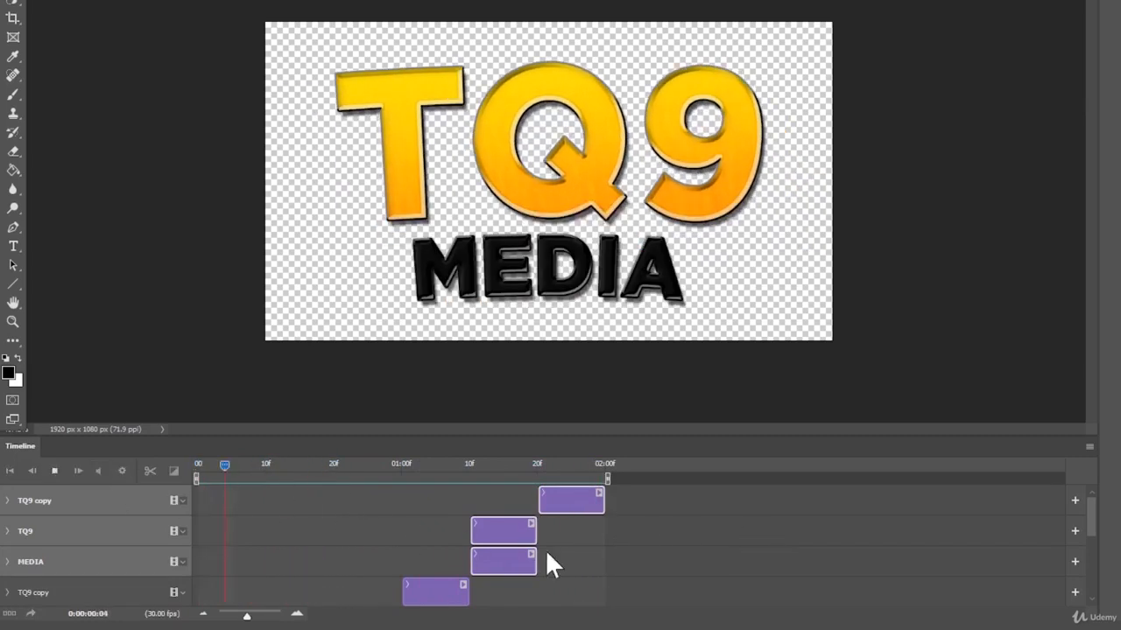
key("space")
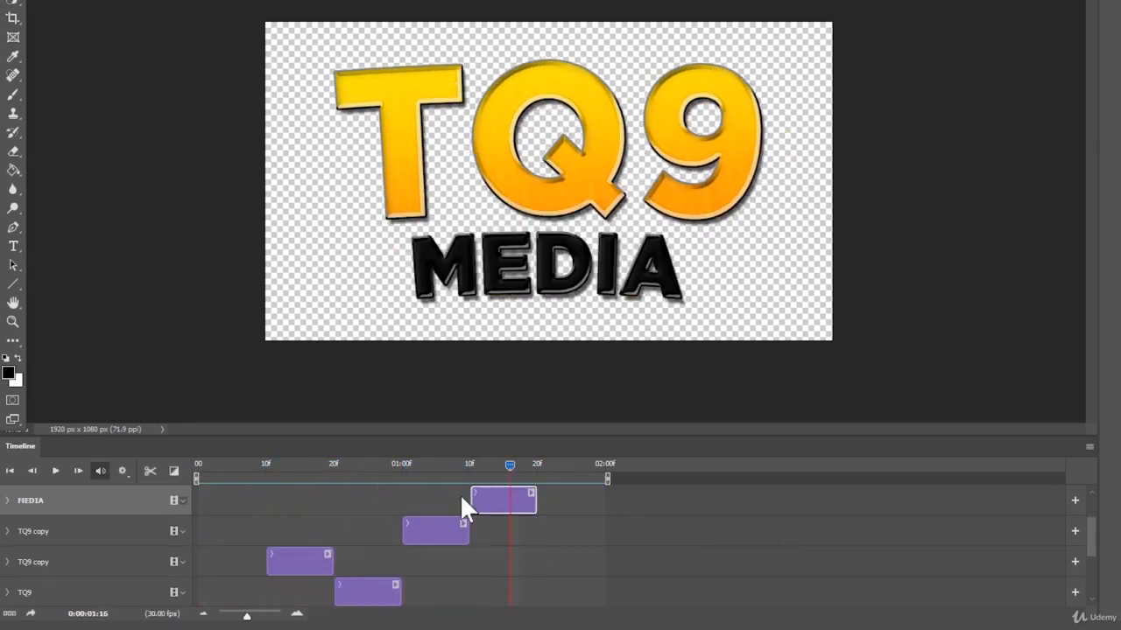
left_click_drag(442, 466, 396, 474)
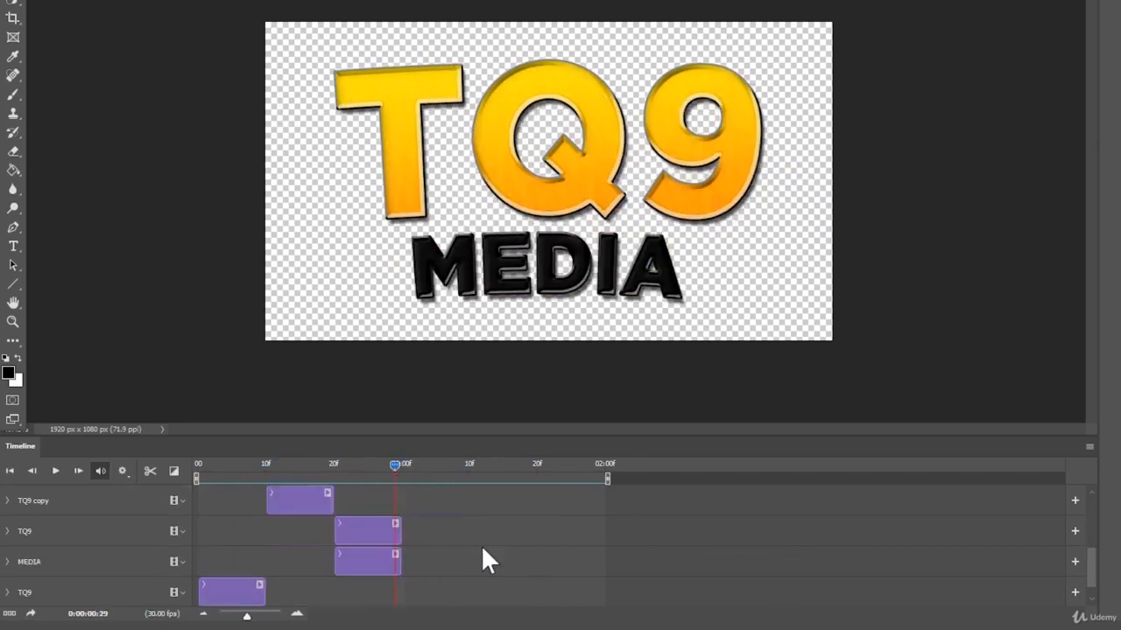
scroll(480, 544, "up", 1)
left_click_drag(392, 458, 160, 478)
scroll(429, 503, "up", 1)
key("space")
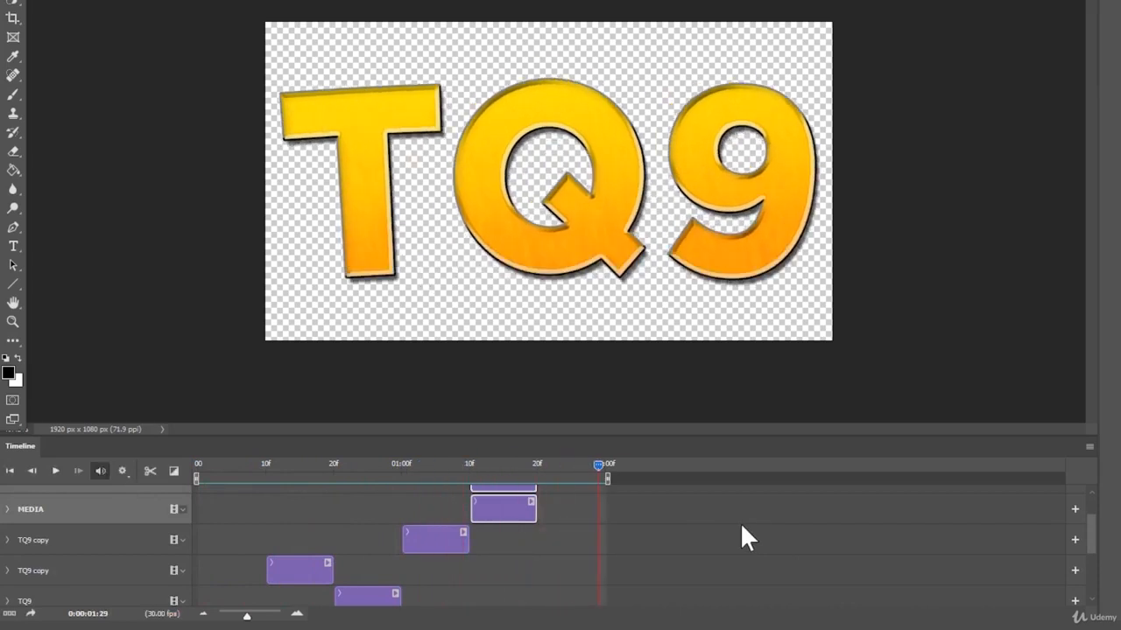
key("space")
left_click(11, 472)
scroll(629, 546, "down", 2)
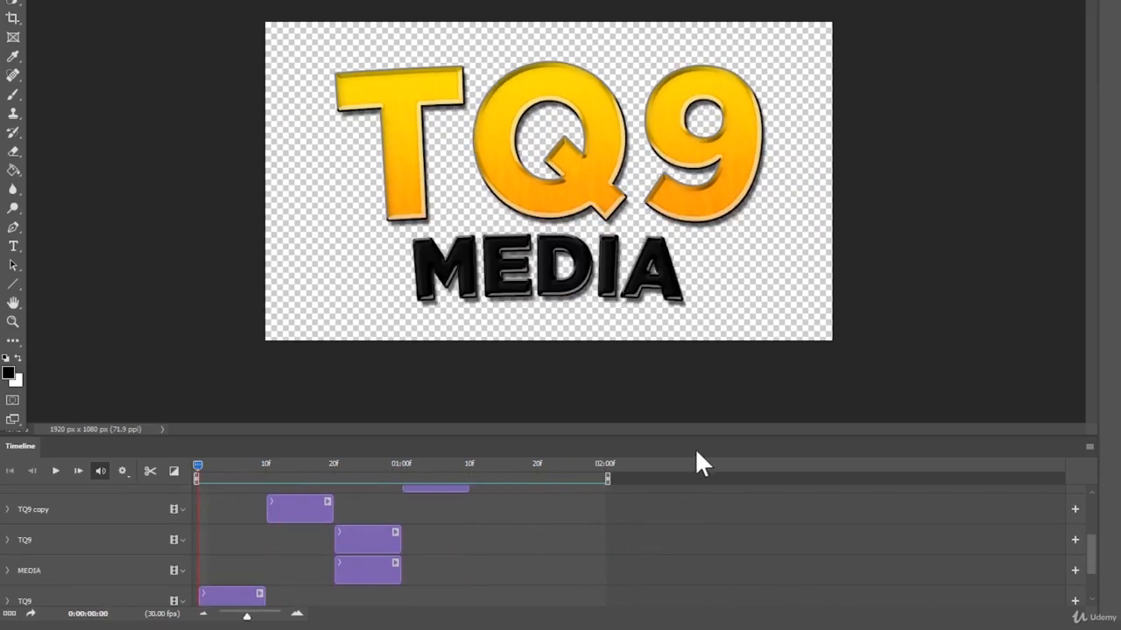
Step: Enlarge the timeline area to show more tracks, play the sequence, and return the playhead to the first frame
left_click_drag(710, 437, 716, 373)
scroll(690, 476, "up", 3)
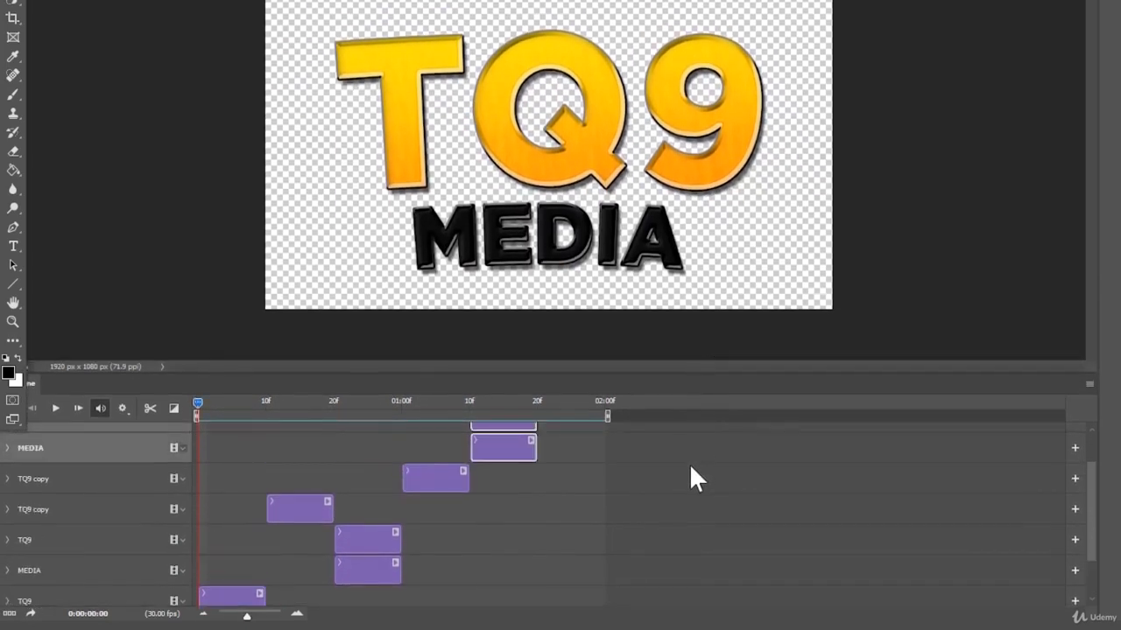
key("space")
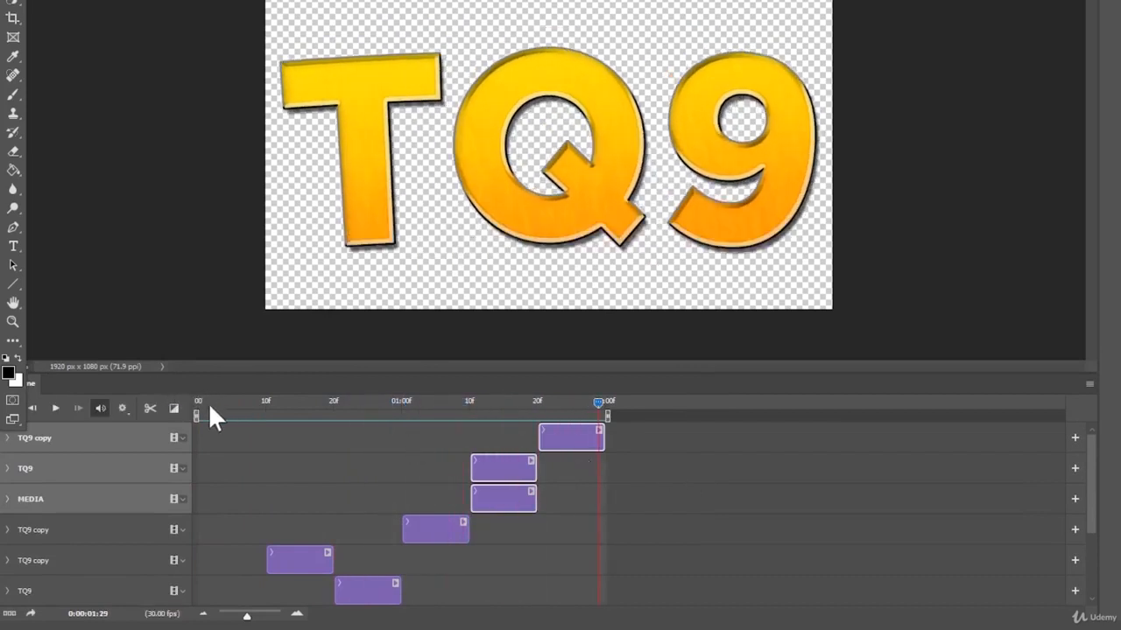
left_click_drag(208, 403, 175, 412)
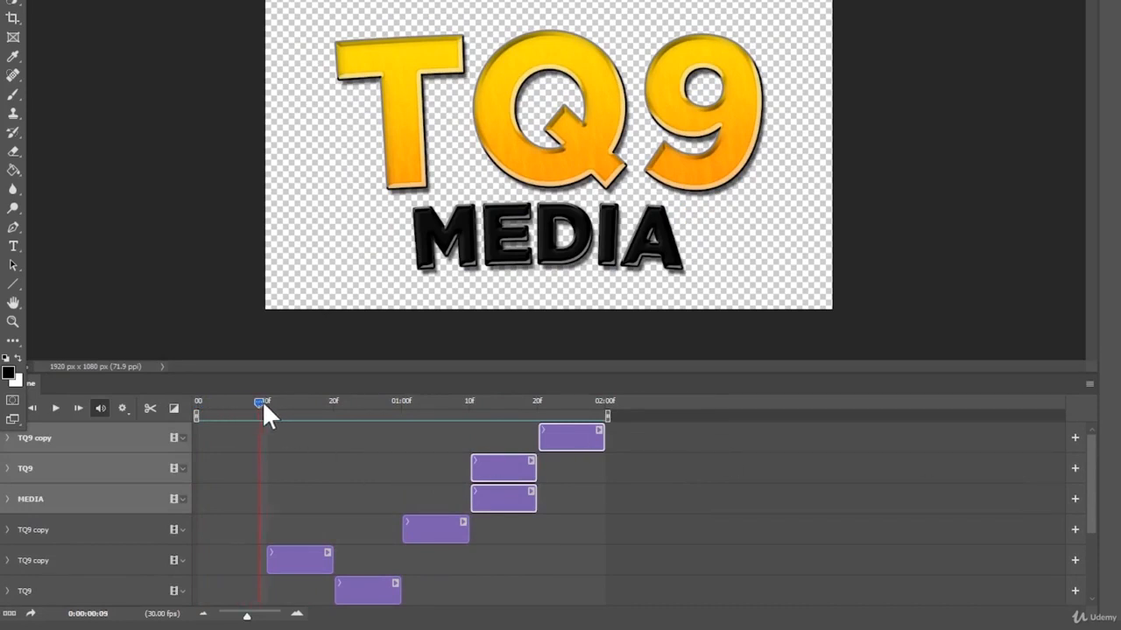
left_click_drag(264, 405, 173, 425)
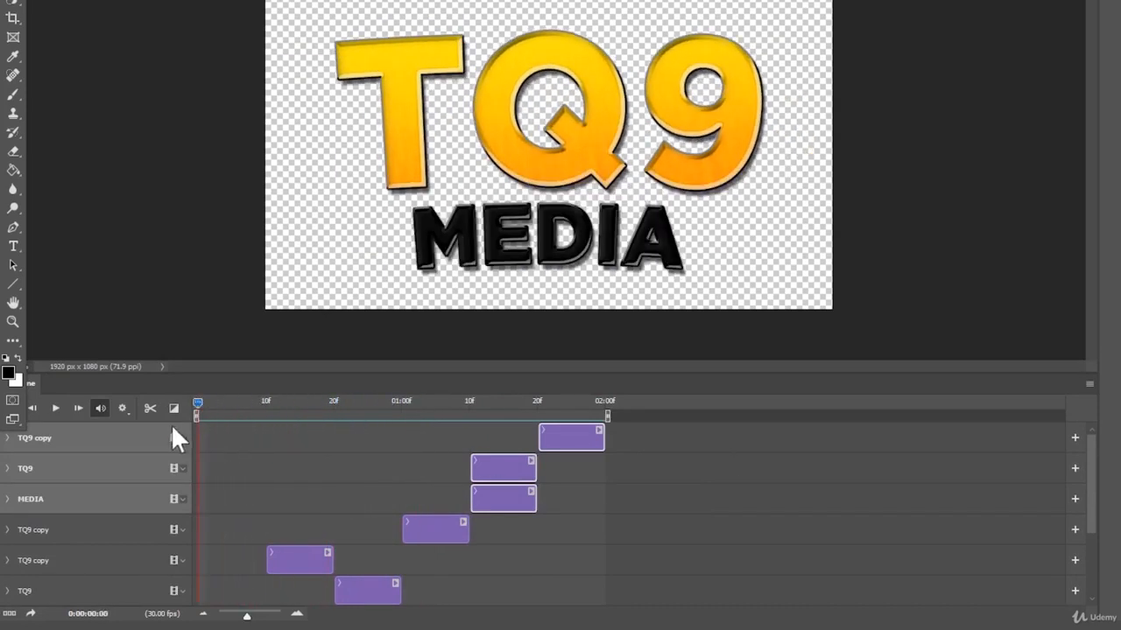
Step: Apply a fade transition to the beginning of the TQ9 copy clip that starts at 10f
scroll(365, 474, "down", 3)
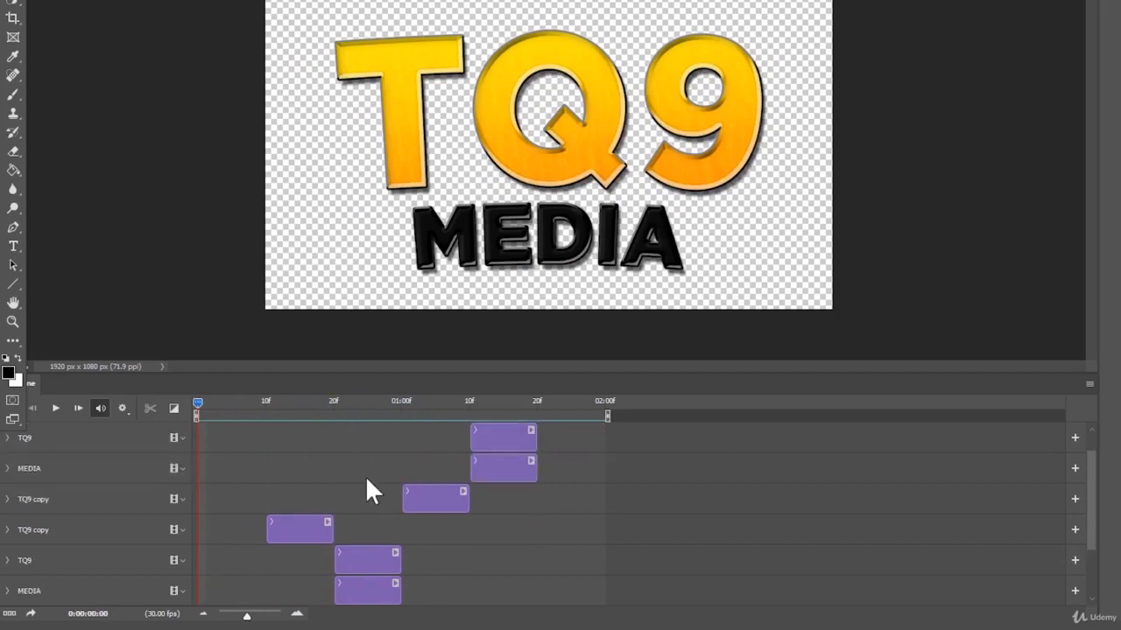
left_click(173, 410)
left_click_drag(186, 281, 280, 446)
left_click(477, 478)
Step: Play back the fade on the TQ9 copy clip and undo the transition
key("space")
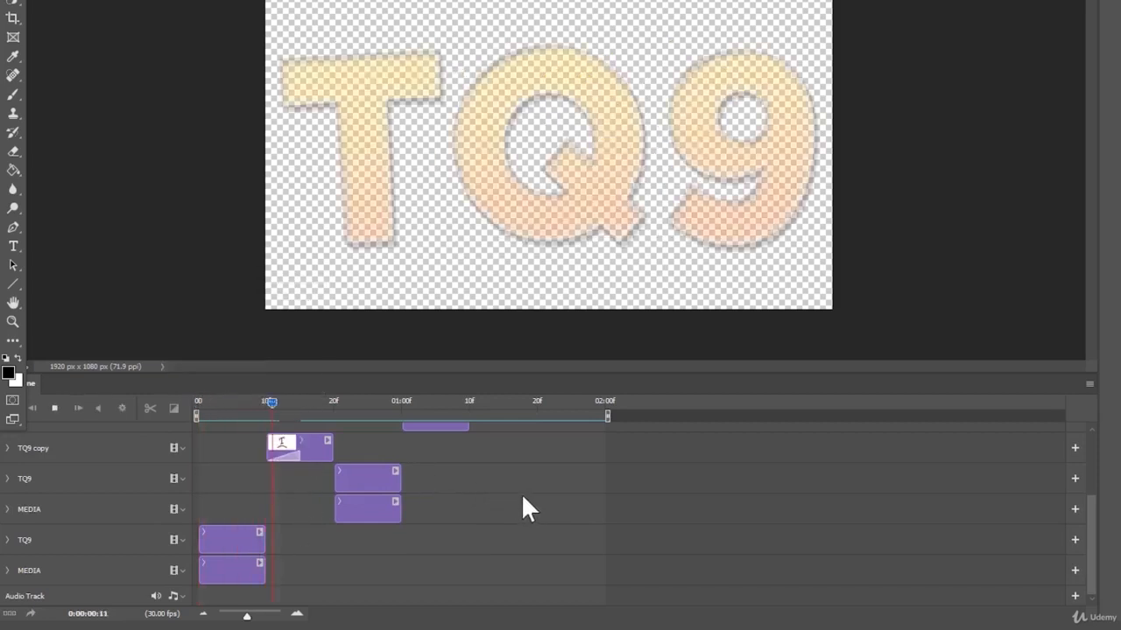
key("space")
key("ctrl+z")
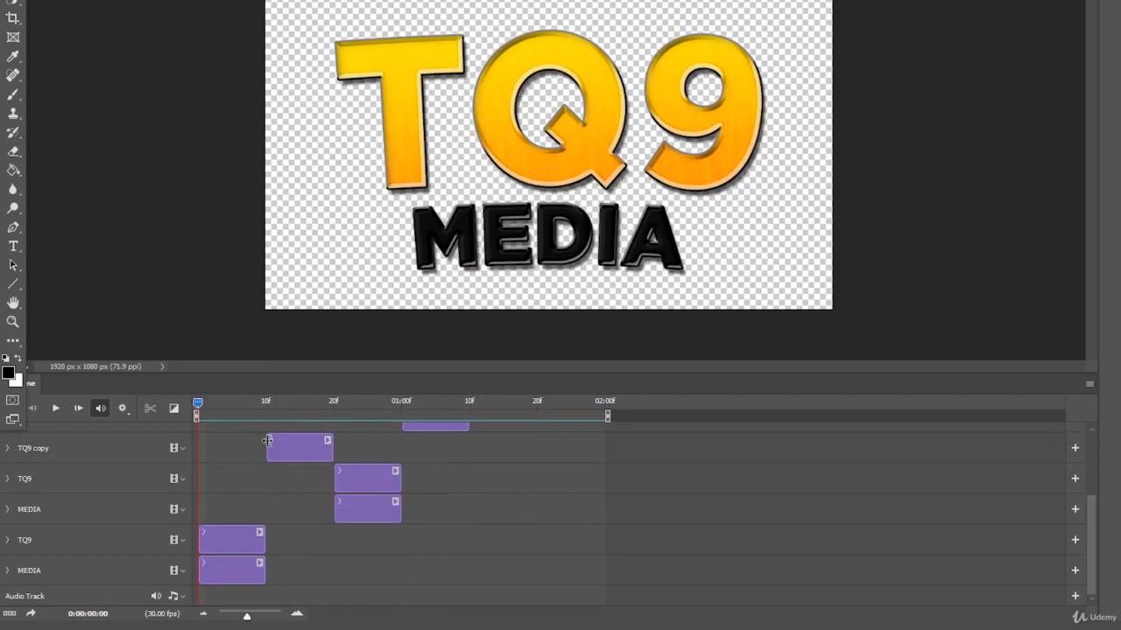
Step: Extend the start of the TQ9 copy clip from 10f to about 7f and apply a Fade transition to its beginning
left_click_drag(268, 440, 247, 445)
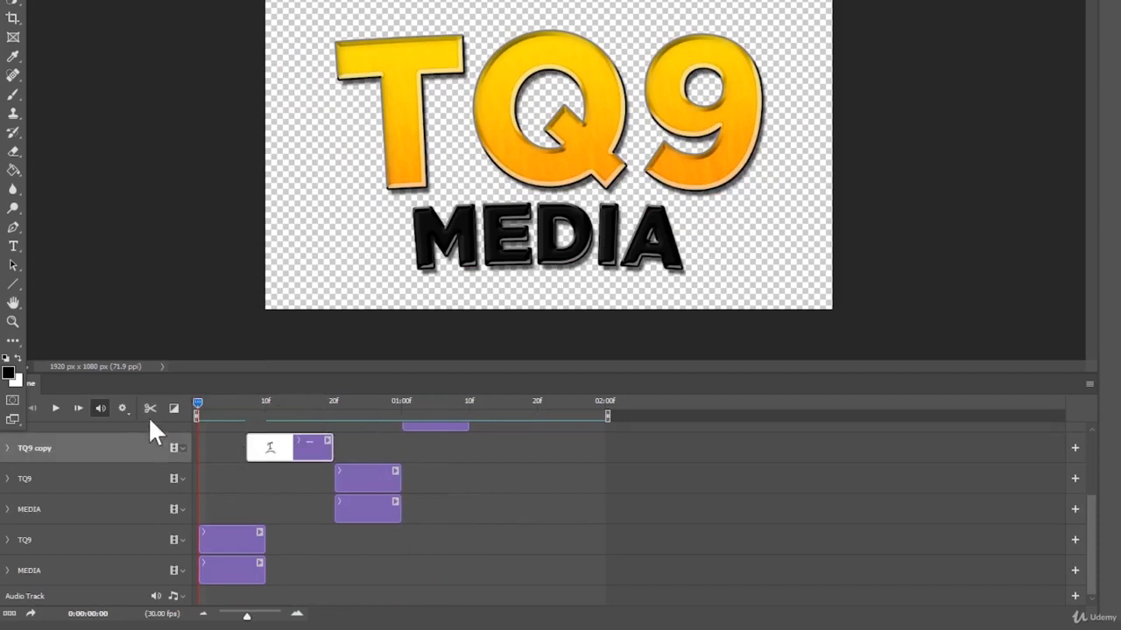
left_click(172, 408)
left_click_drag(218, 280, 256, 447)
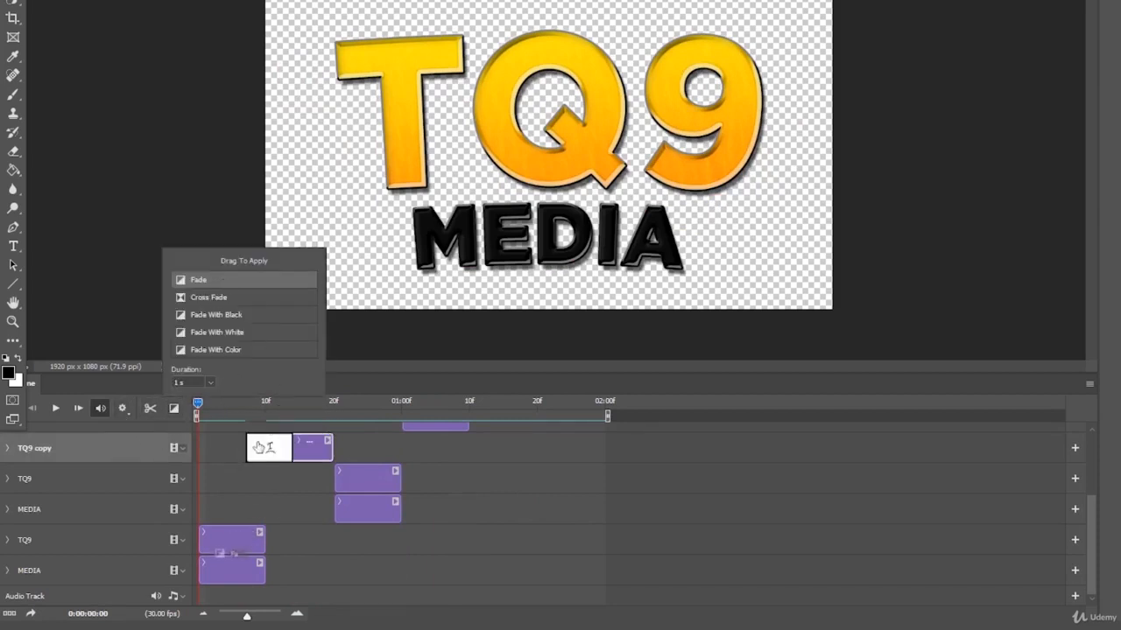
Step: Play back the fade on the extended TQ9 copy clip, then undo both the transition and the clip extension
key("space")
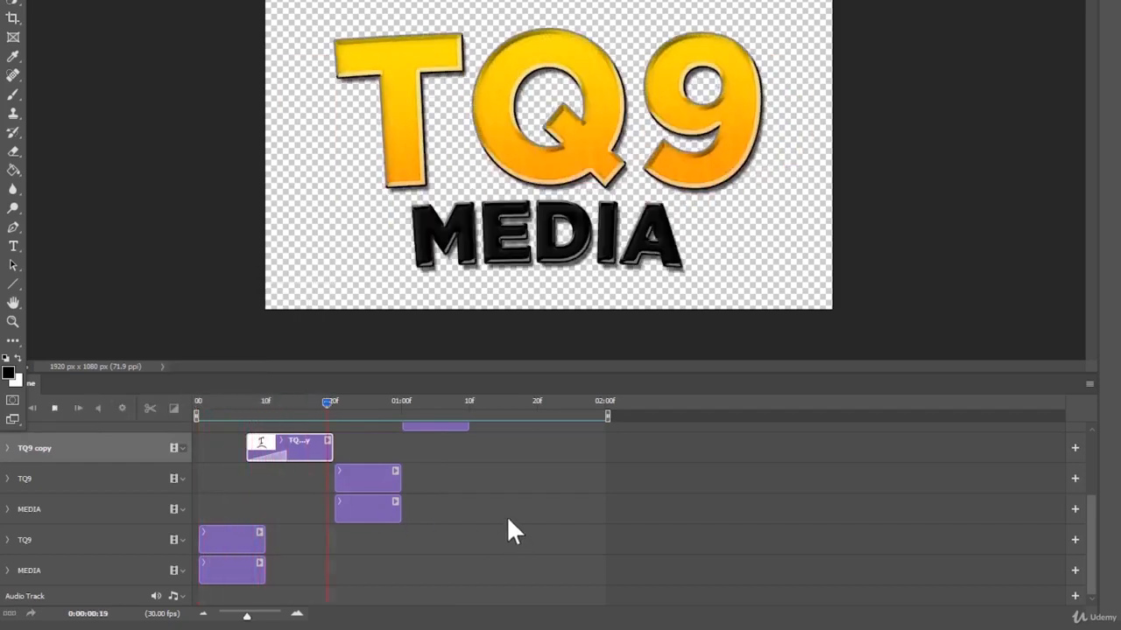
key("space")
key("ctrl+z")
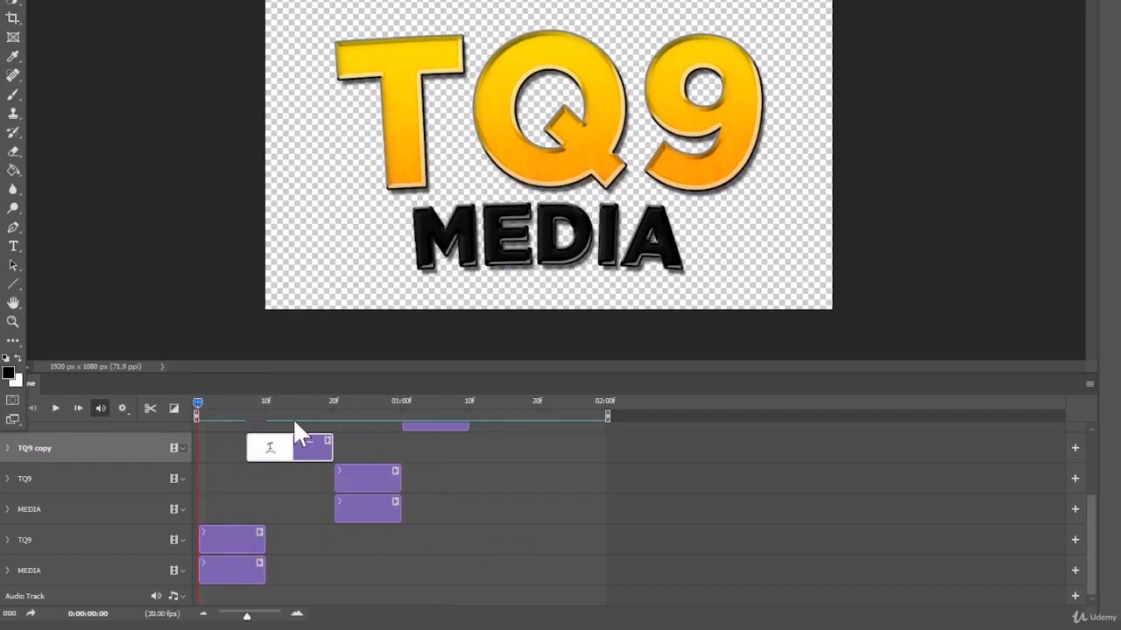
key("ctrl+z")
Step: Play the sequence without the fade, return the playhead to the first frame, and look over the available transitions
key("space")
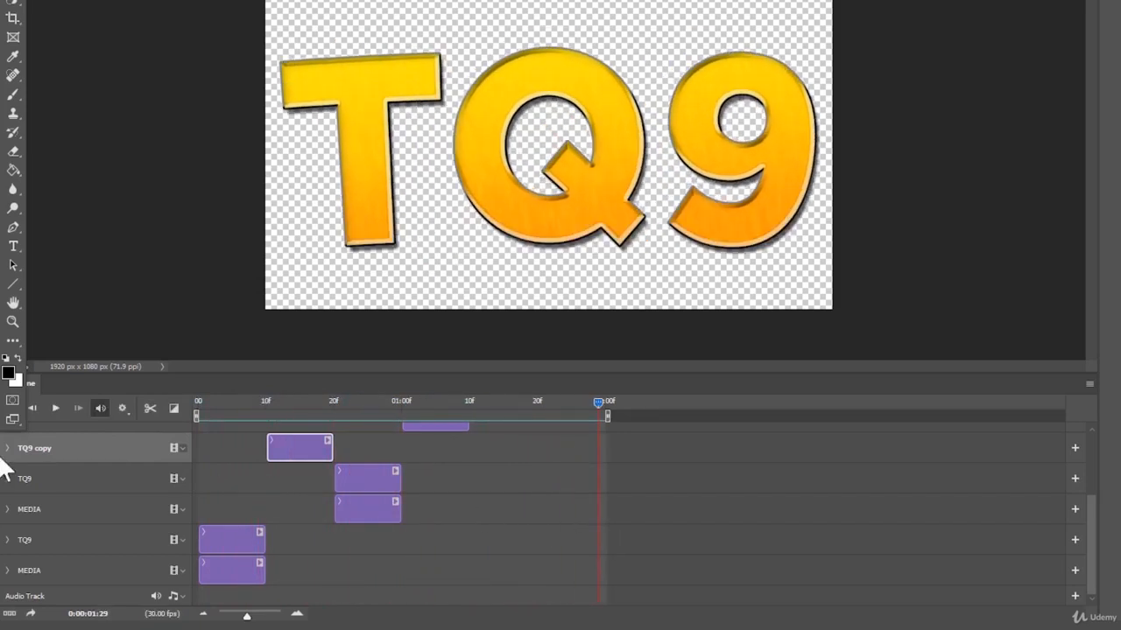
left_click_drag(224, 402, 144, 411)
left_click(174, 408)
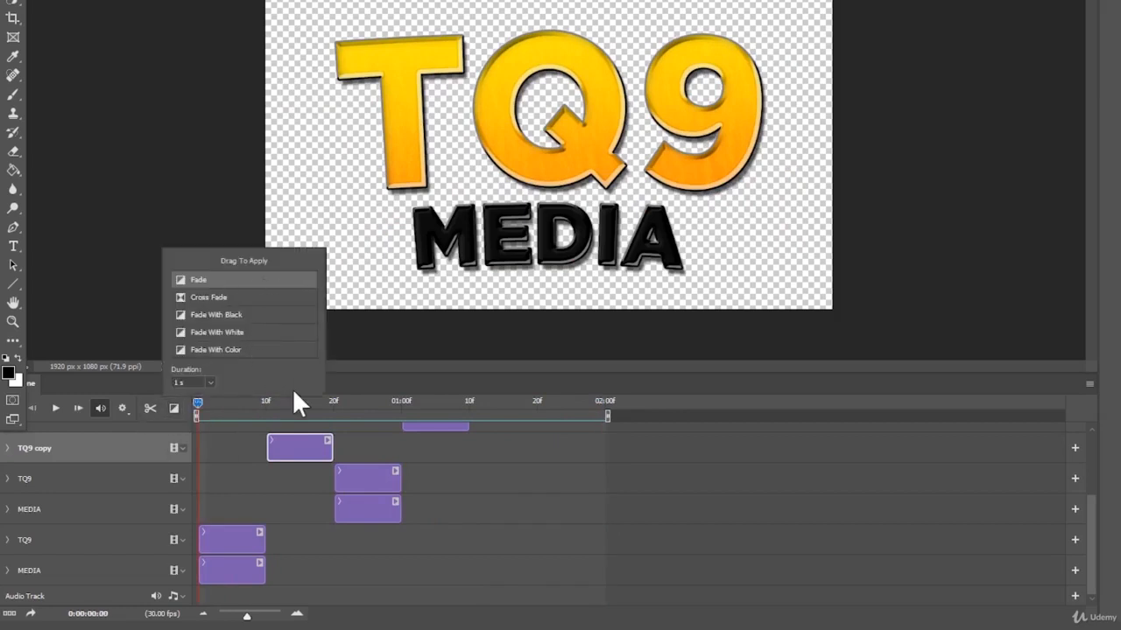
left_click(501, 483)
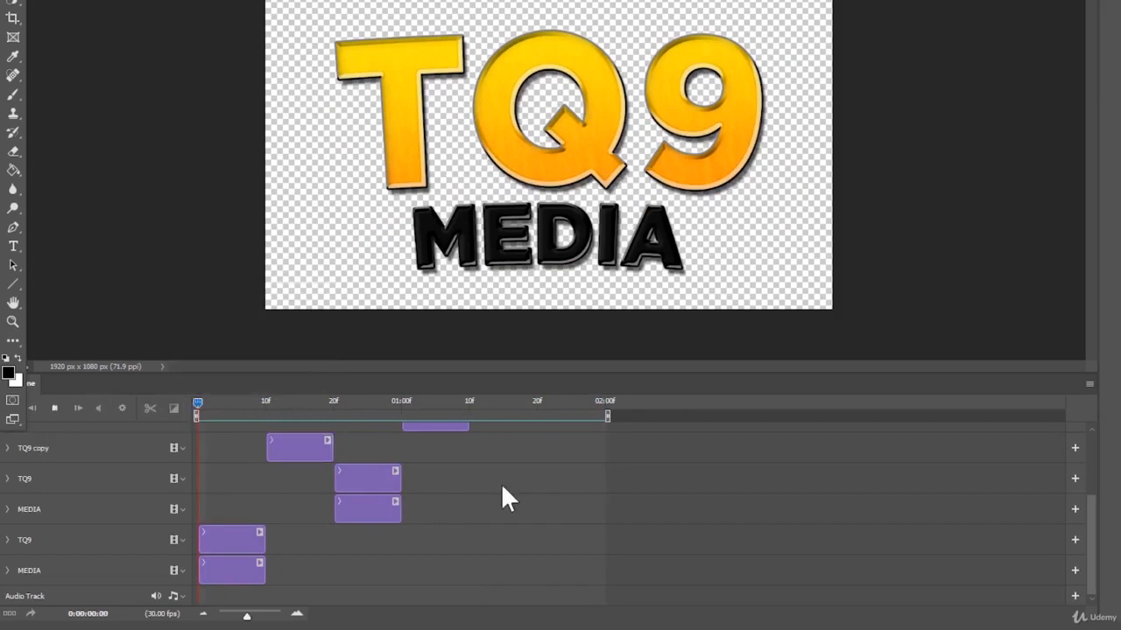
Step: Replay the animation, check where the Timeline display is enabled, and return the playhead to the first frame
key("space")
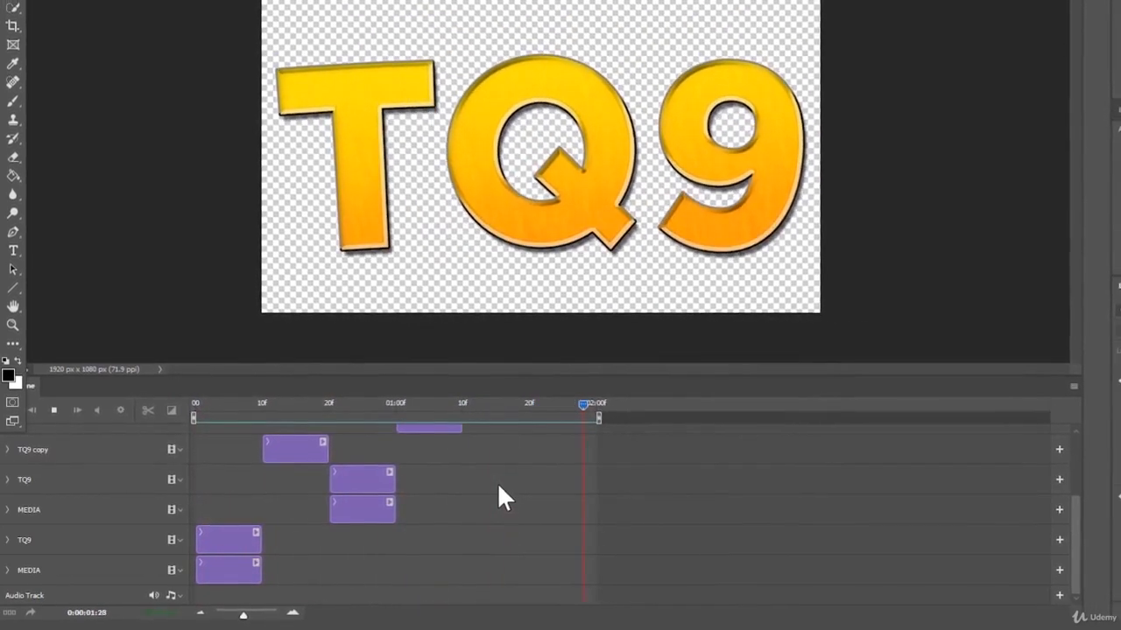
left_click_drag(351, 406, 161, 412)
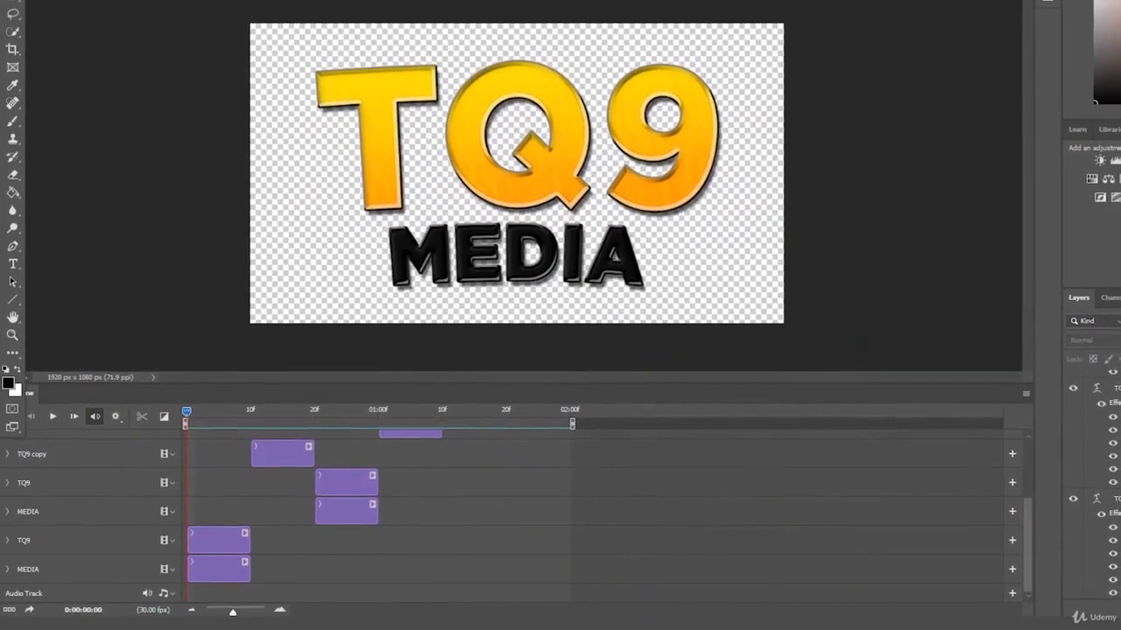
left_click(266, 0)
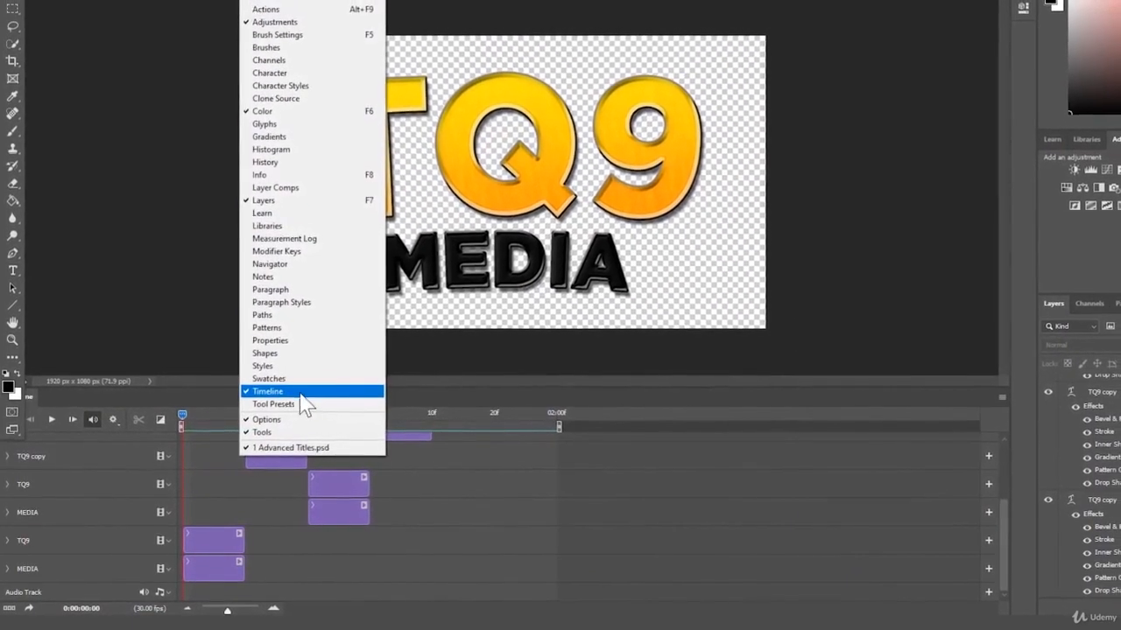
left_click(523, 492)
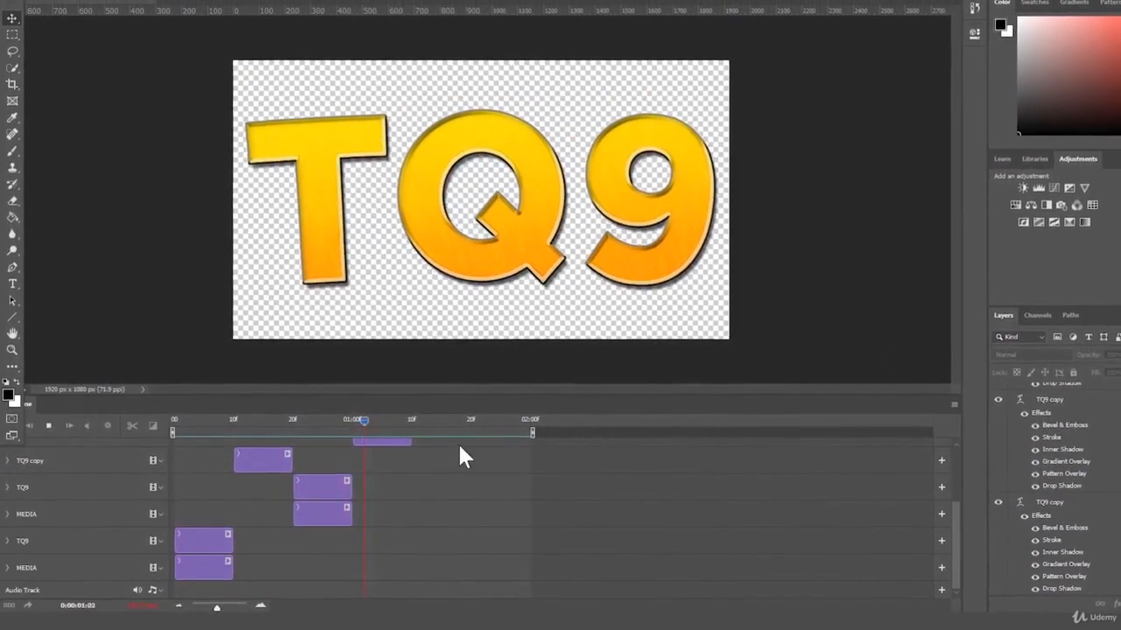
left_click_drag(443, 420, 122, 425)
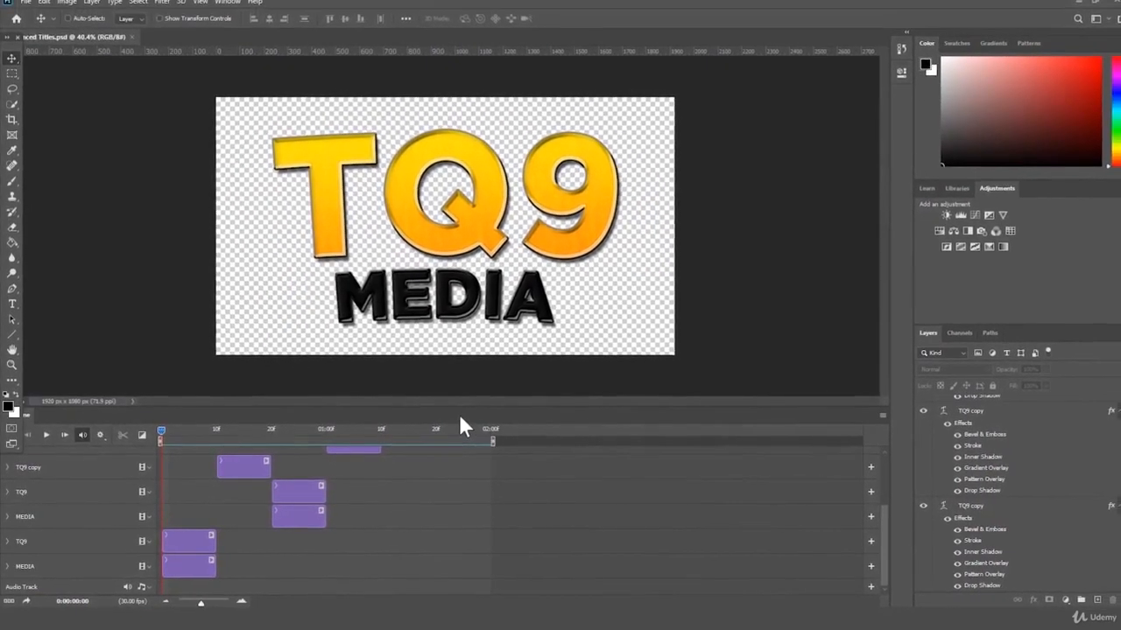
Step: Save the animation as a GIF copy named TQ9 Flicker in the Photoshop Master Class folder, keeping the default GIF options
key("ctrl+shift+s")
left_click(188, 324)
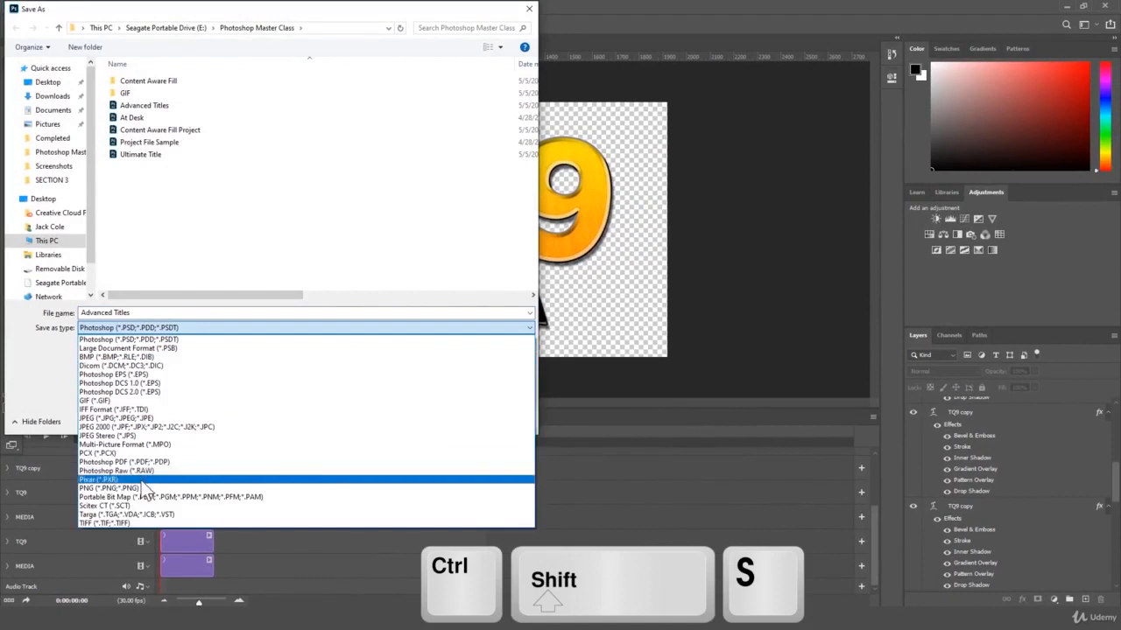
left_click(131, 400)
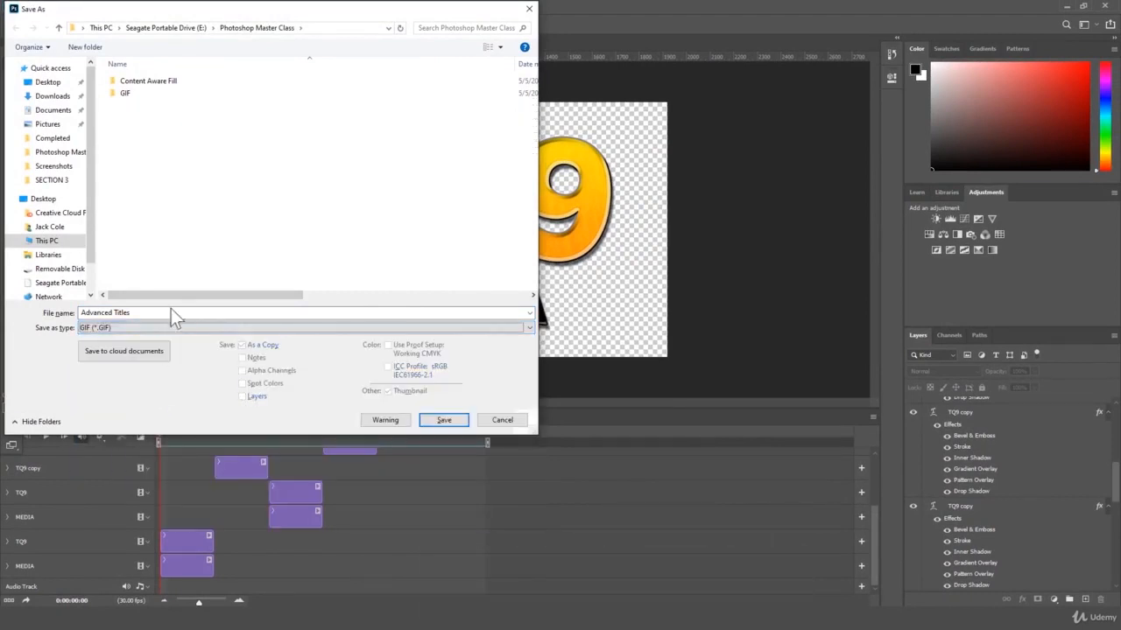
left_click(182, 308)
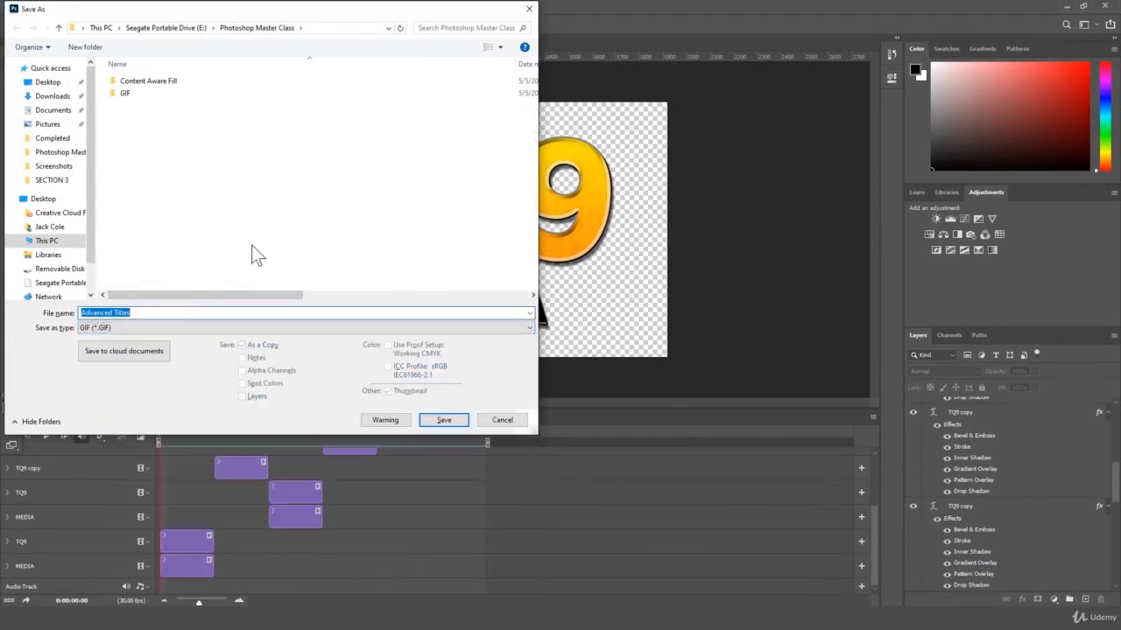
type("TQ")
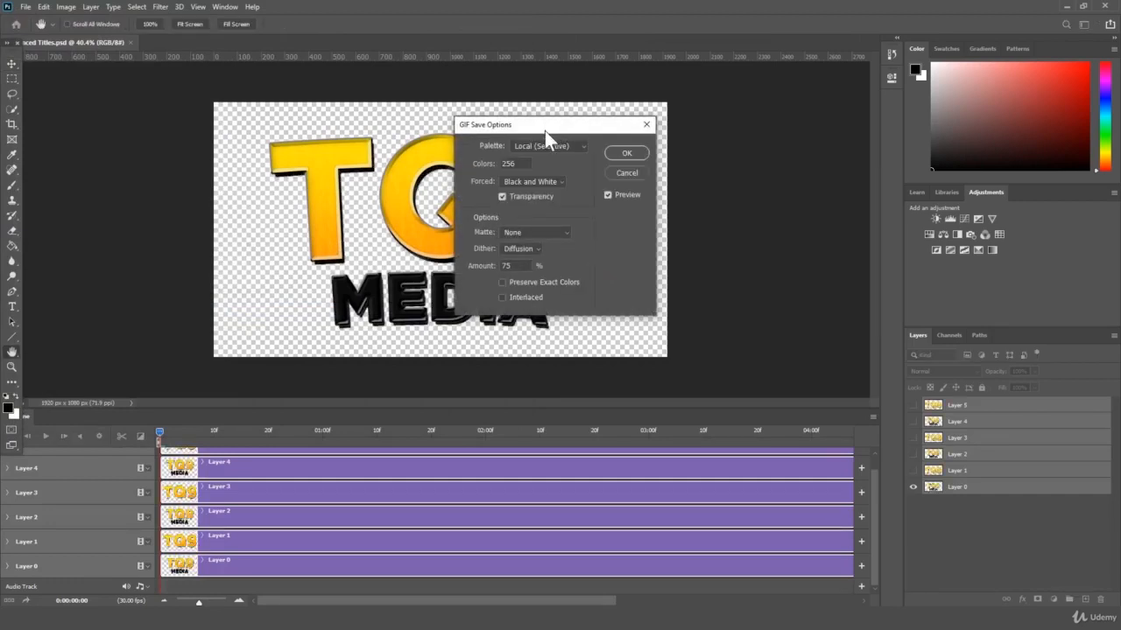
left_click(627, 153)
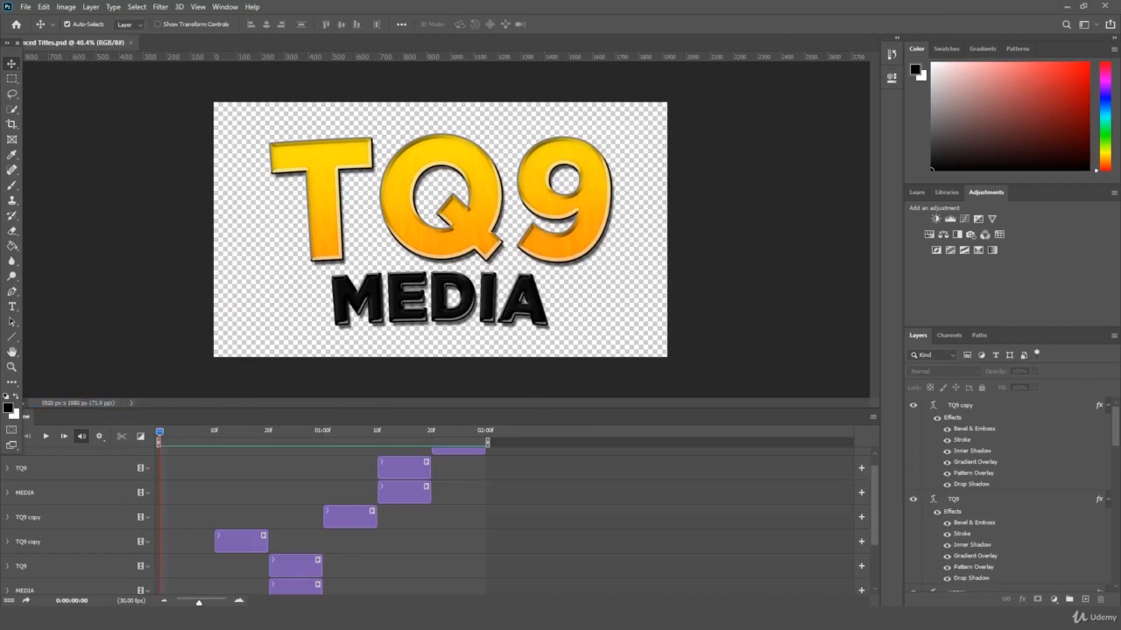
Step: Switch to File Explorer, enlarge the Photoshop Master Class folder window, and open the TQ9 Flicker GIF
key("alt+Tab")
left_click_drag(590, 159, 871, 162)
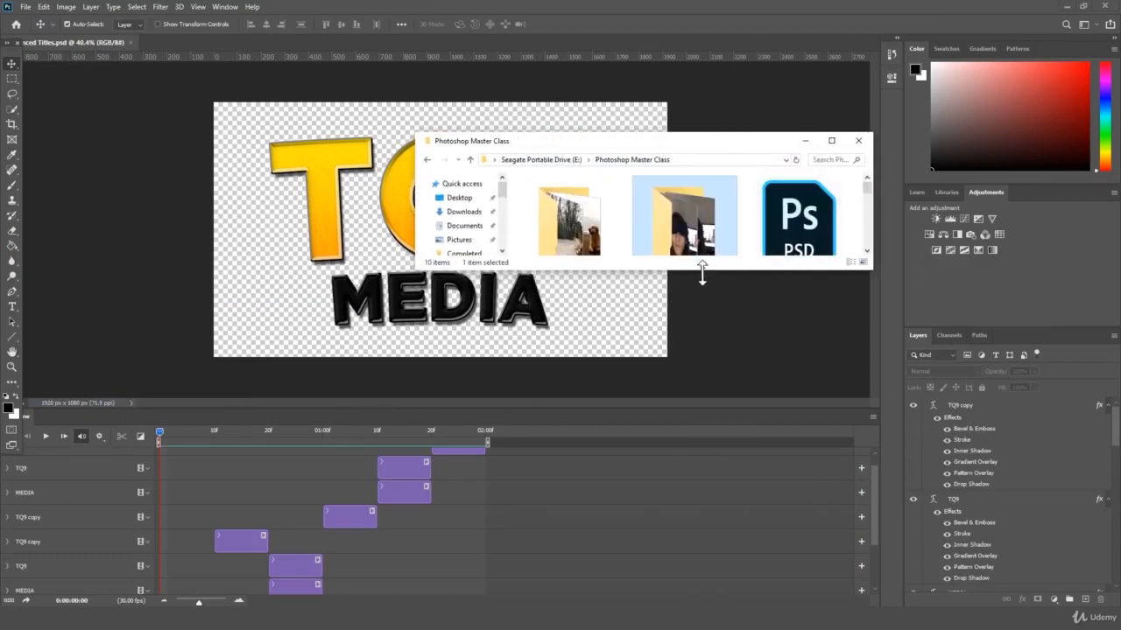
left_click_drag(701, 273, 726, 589)
left_click_drag(742, 133, 741, 3)
left_click(801, 411)
double_click(810, 410)
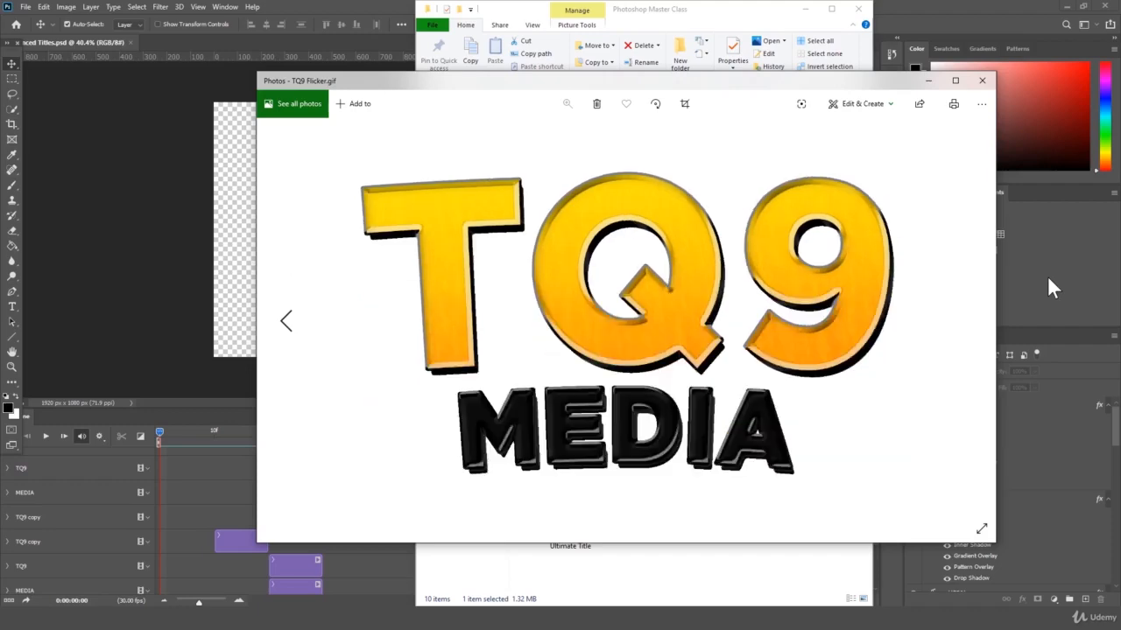
Step: Move the Photos window aside to watch the looping GIF, close it, and switch back to Photoshop
left_click_drag(717, 82, 527, 43)
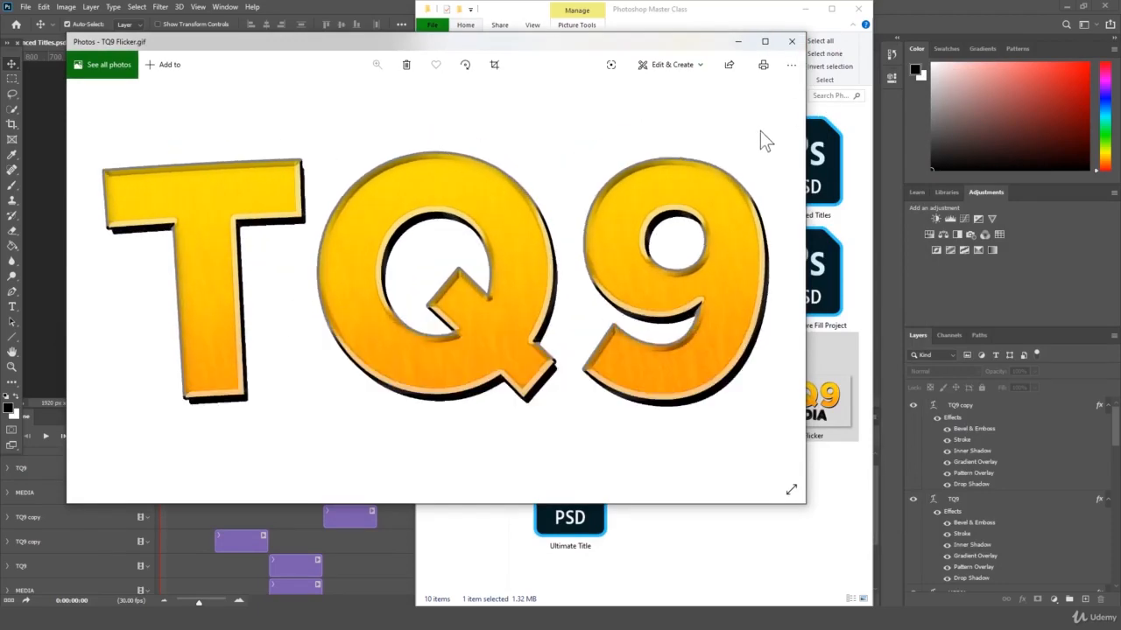
left_click(791, 42)
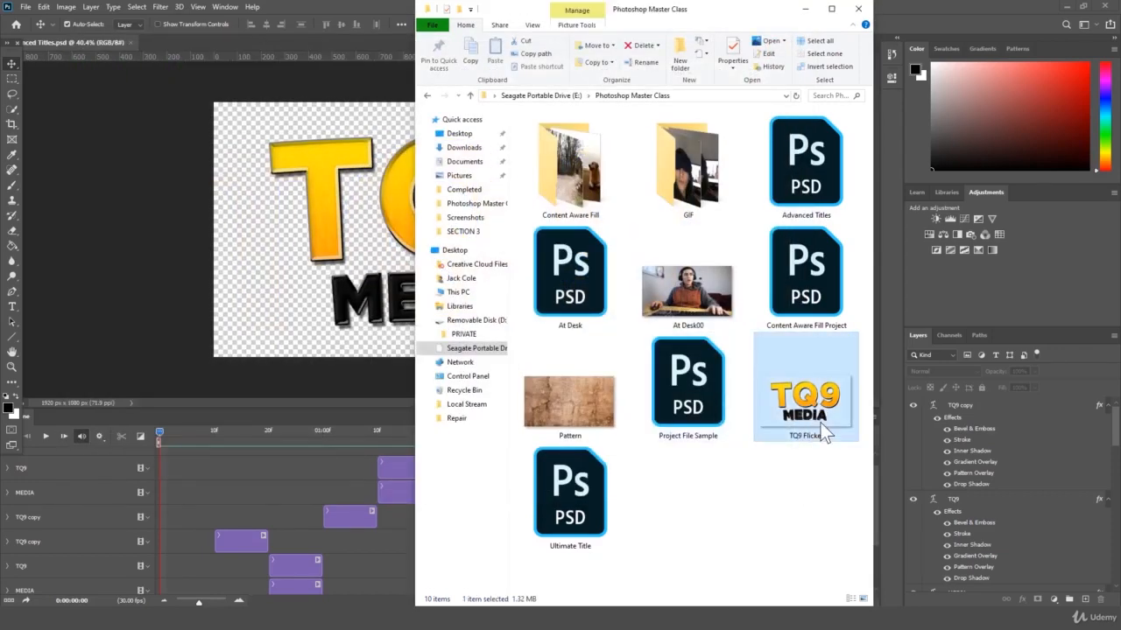
left_click(255, 347)
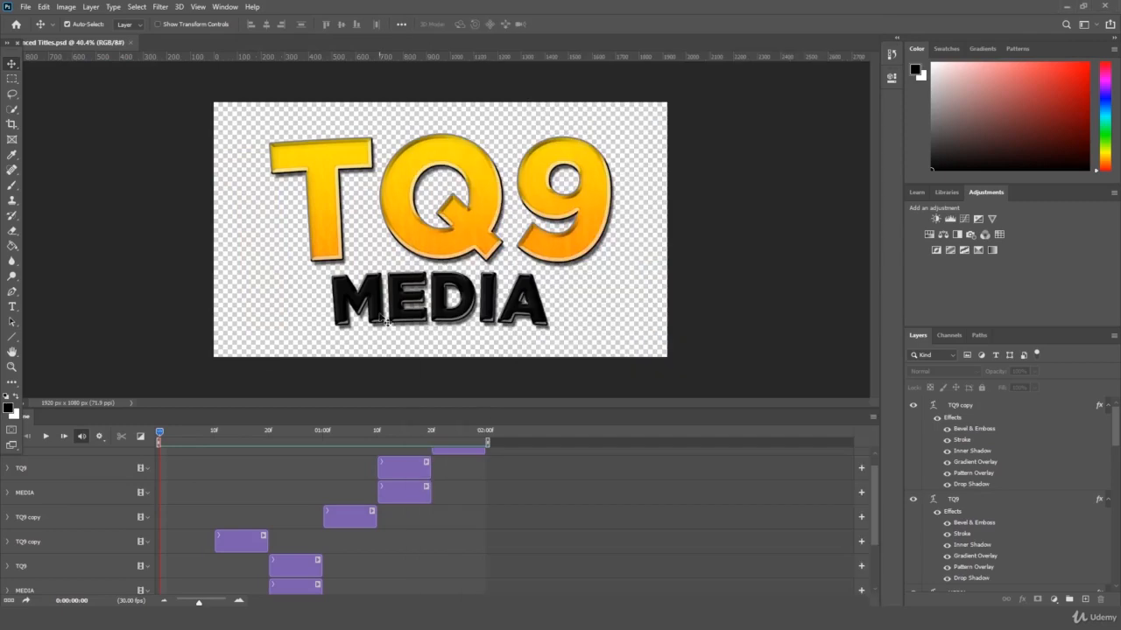
left_click(12, 366)
left_click_drag(150, 333, 159, 335)
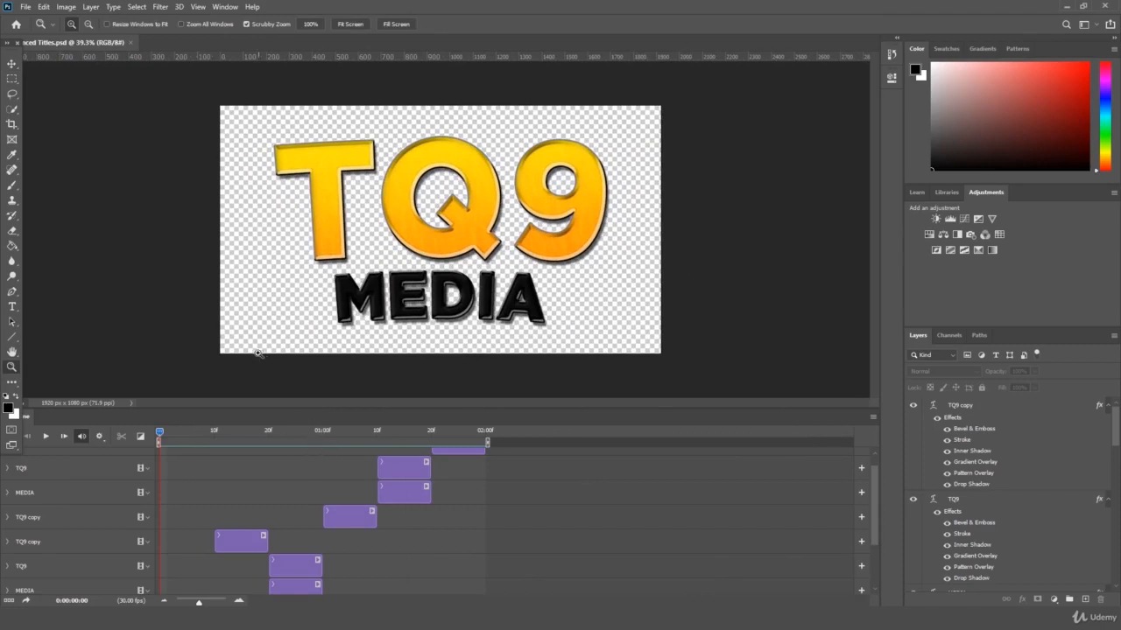
left_click_drag(254, 354, 248, 339)
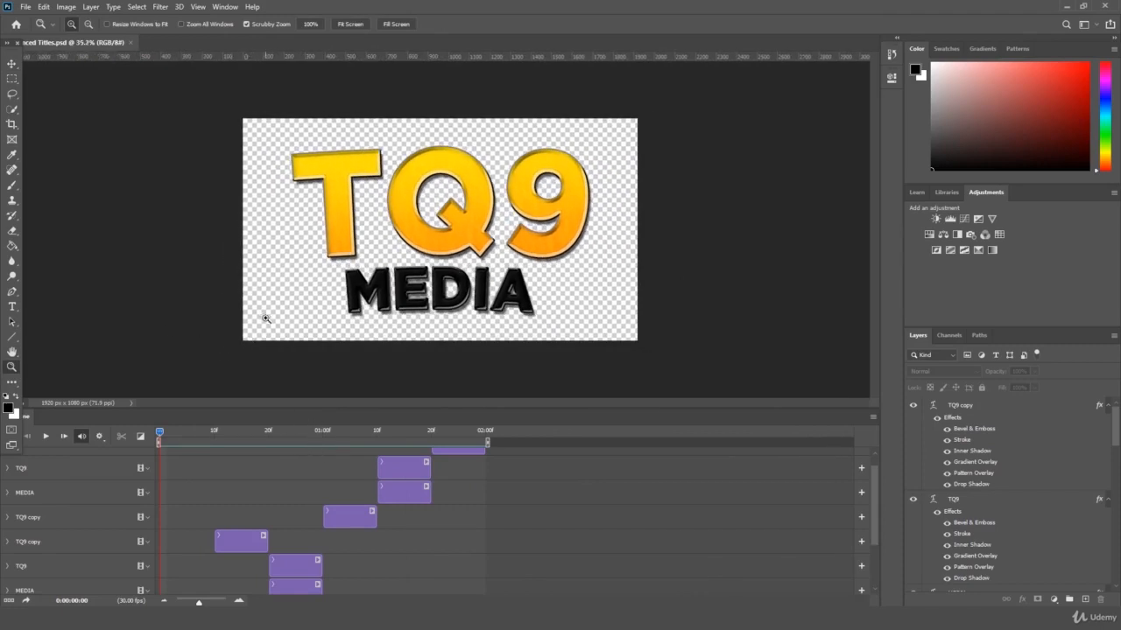